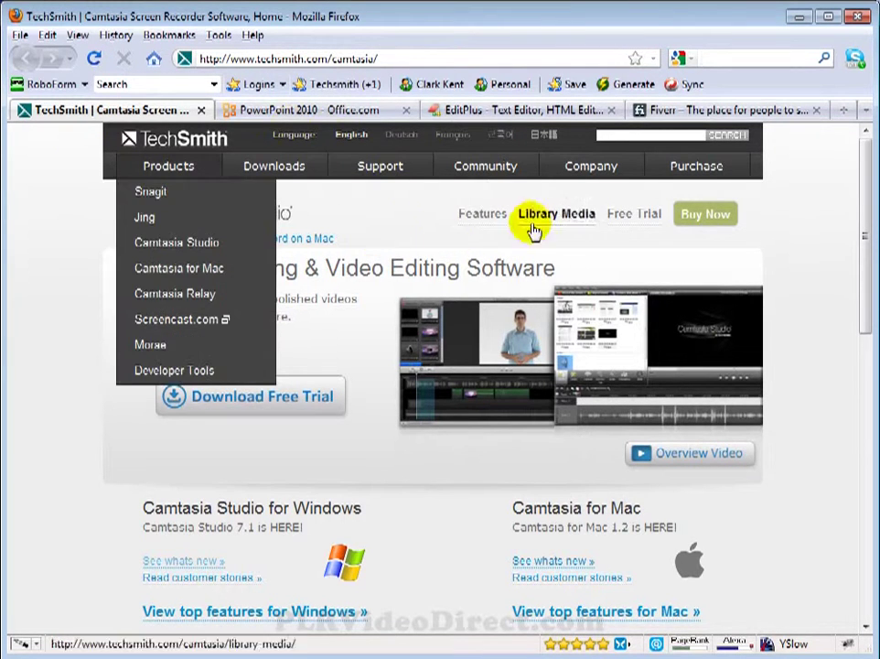
pyautogui.moveTo(685, 174)
pyautogui.moveTo(168, 166)
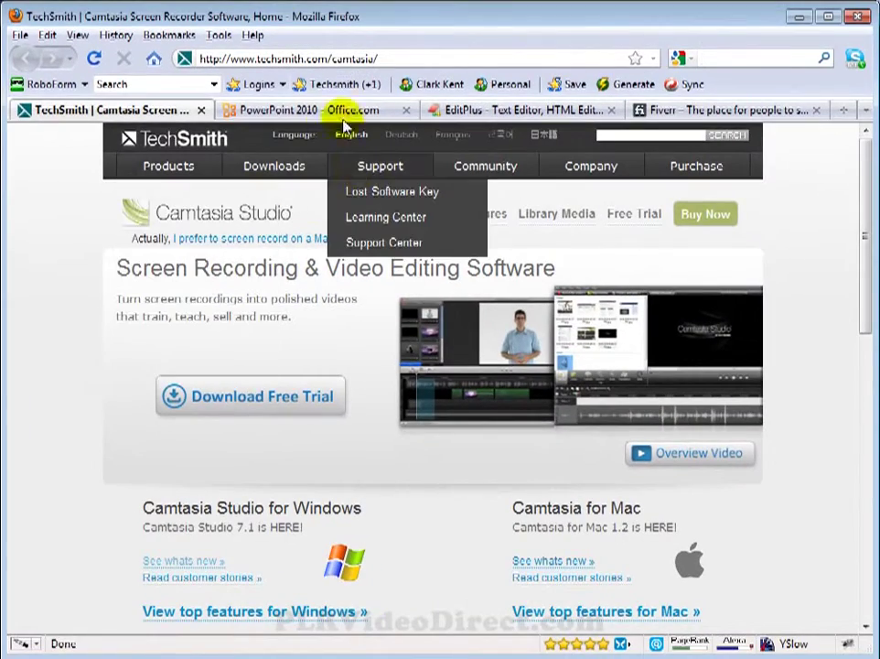
# - Switch Firefox to the 'PowerPoint 2010 - Office.com' tab at office.microsoft.com/en-gb/powerpoint/
pyautogui.click(310, 109)
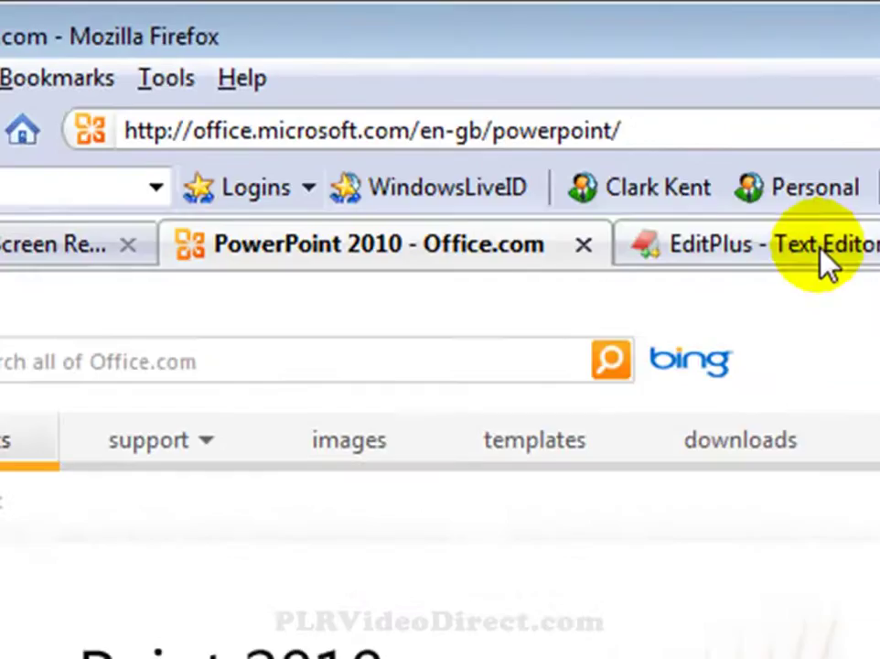
# - Visit the EditPlus Text Editor home page, then switch to the Fiverr home page tab
pyautogui.click(823, 325)
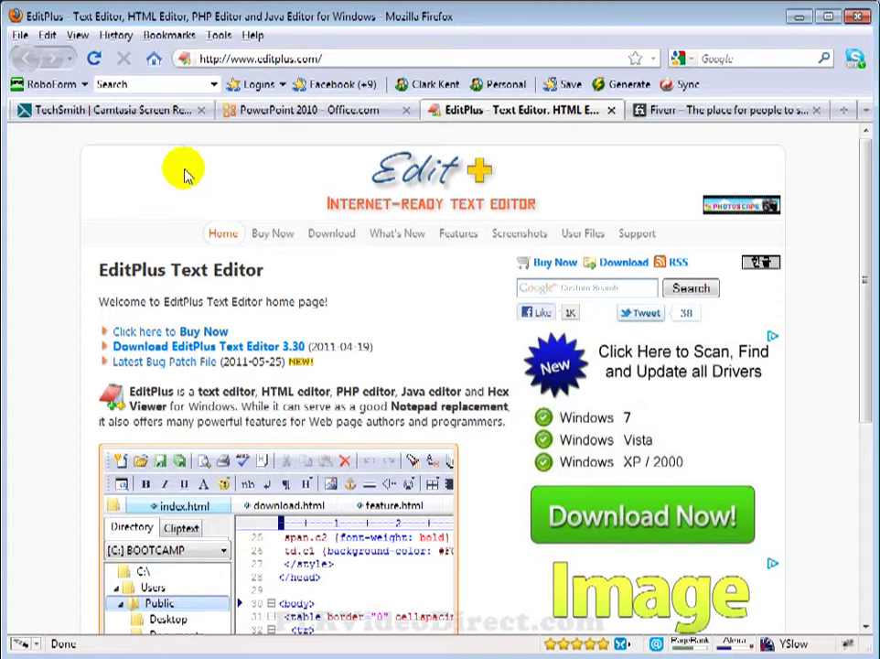
pyautogui.click(729, 109)
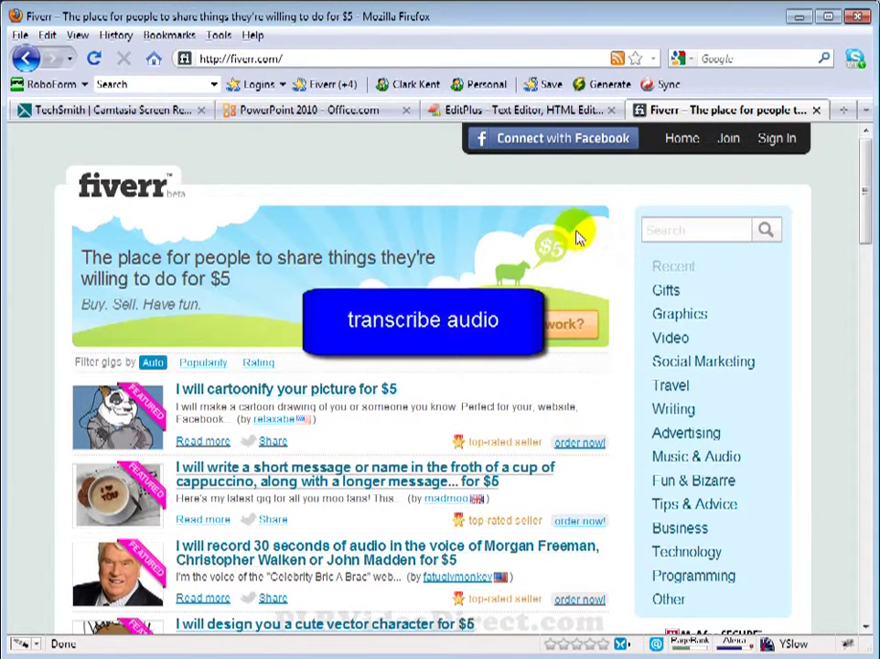
# - Search Fiverr for 'transcribe audio', sort by Rating, then minimize Firefox and the media player
pyautogui.click(677, 230)
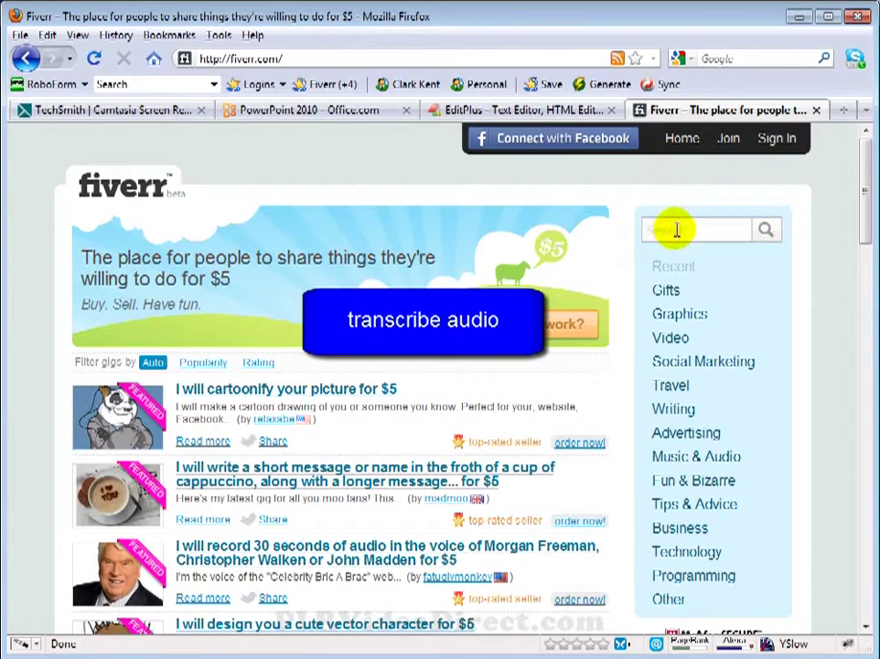
pyautogui.write('transcribe audio')
pyautogui.click(764, 230)
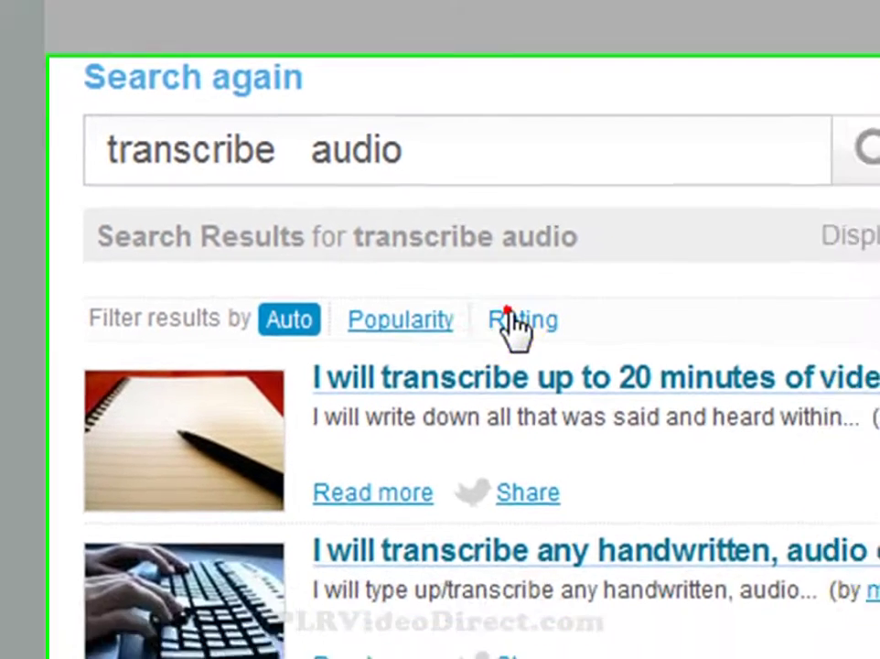
pyautogui.click(567, 357)
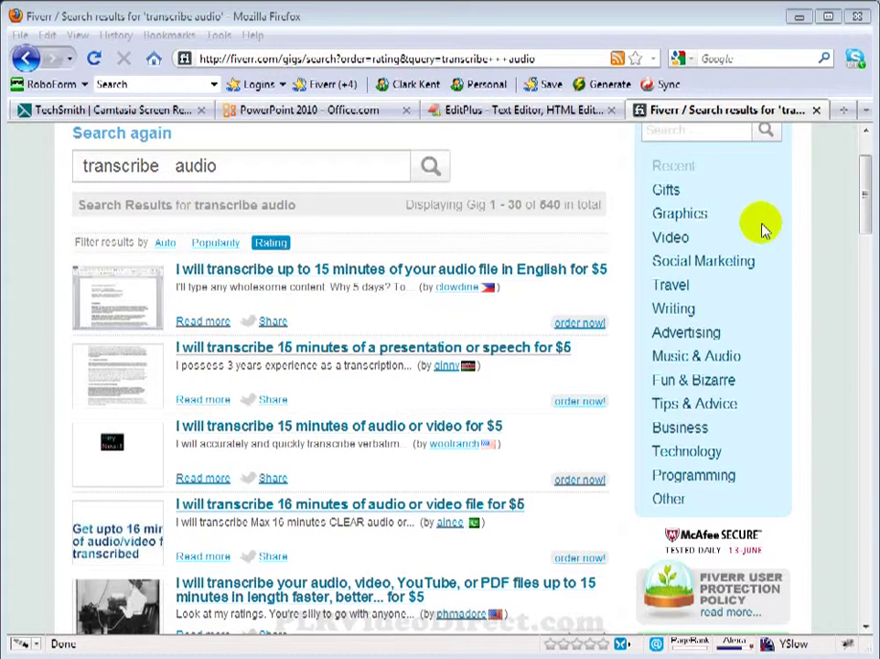
pyautogui.click(798, 16)
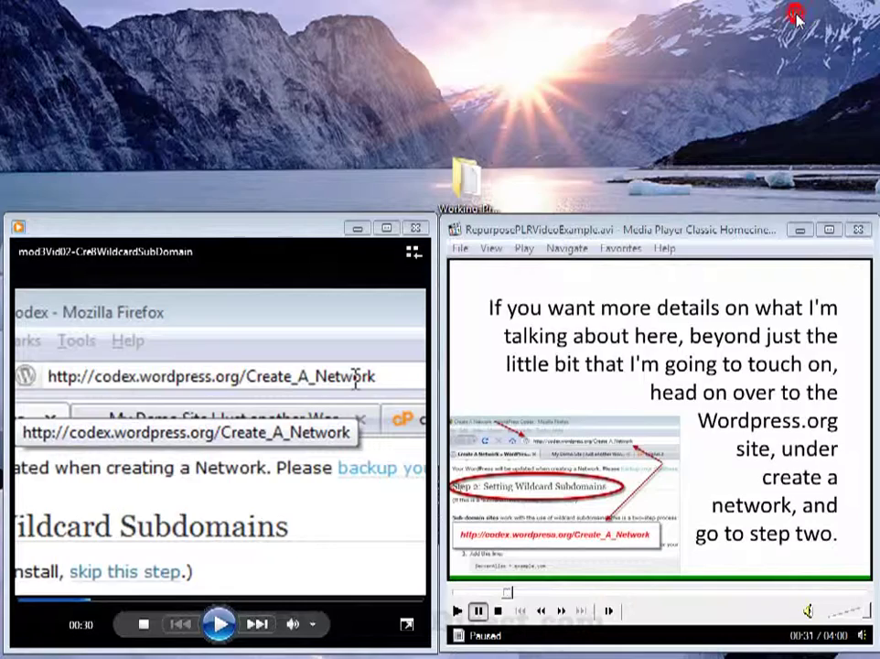
pyautogui.click(358, 234)
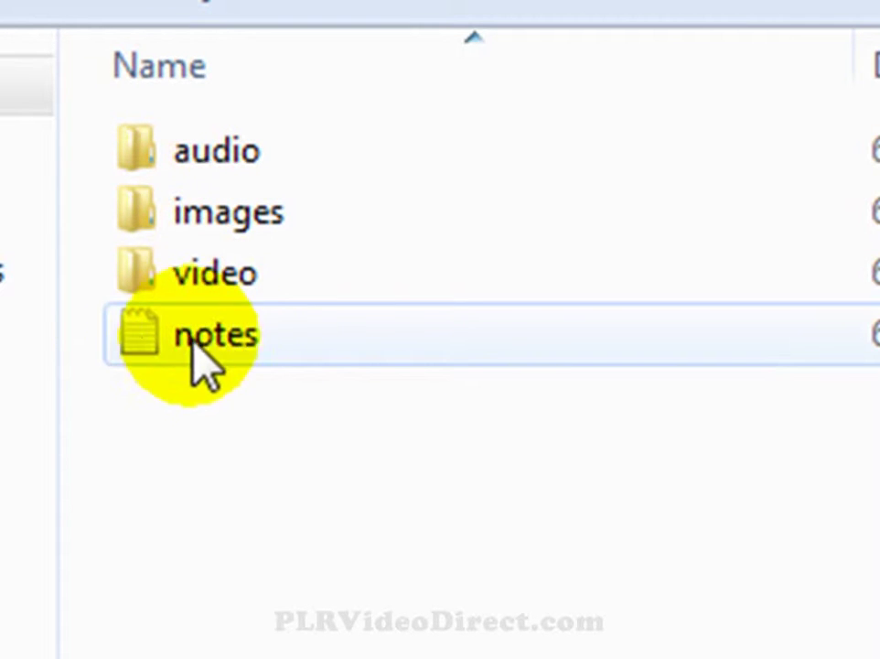
# - Open the template's video folder to view its format subfolders, avi through wmv
pyautogui.moveTo(218, 331)
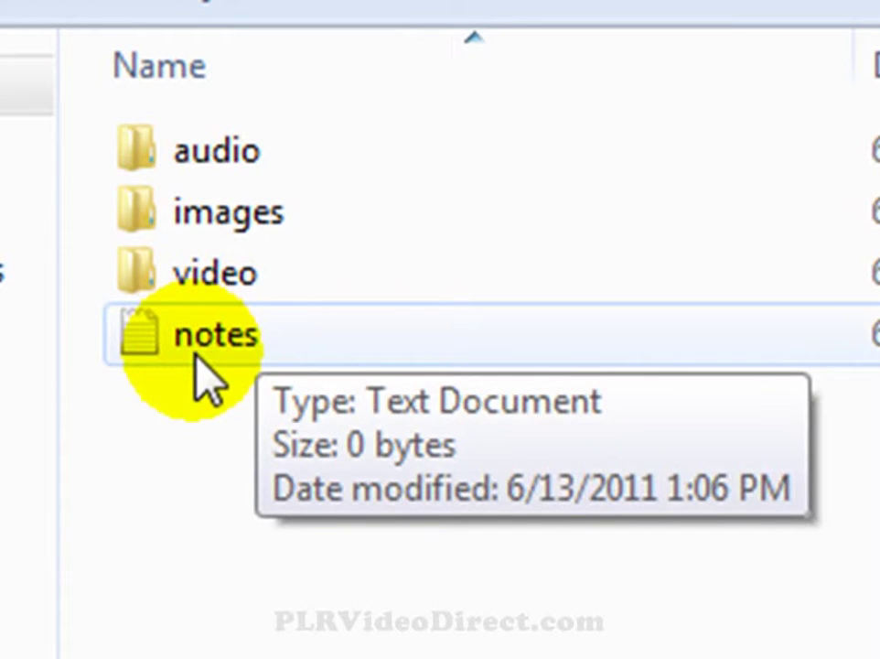
pyautogui.moveTo(204, 295)
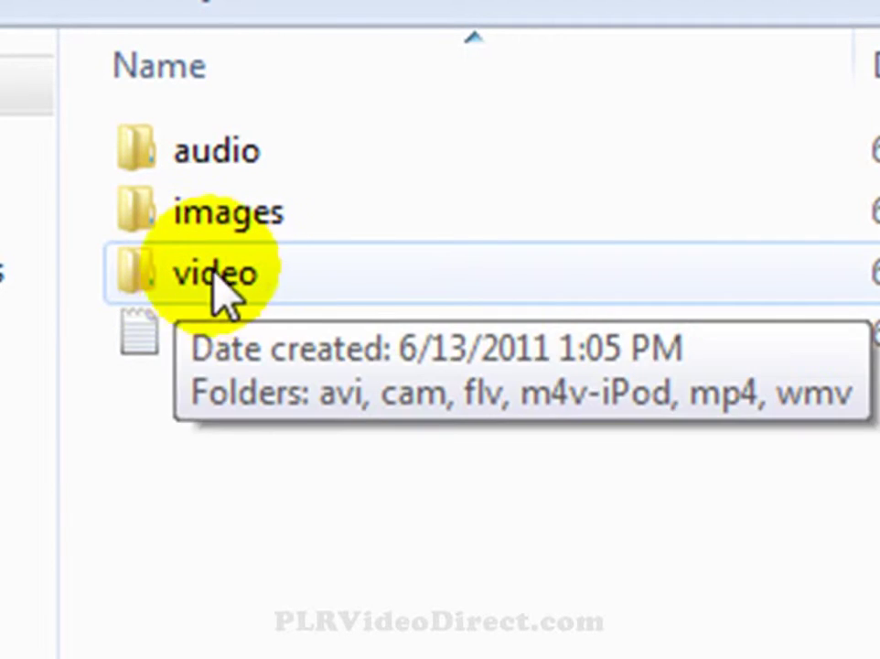
pyautogui.doubleClick(209, 278)
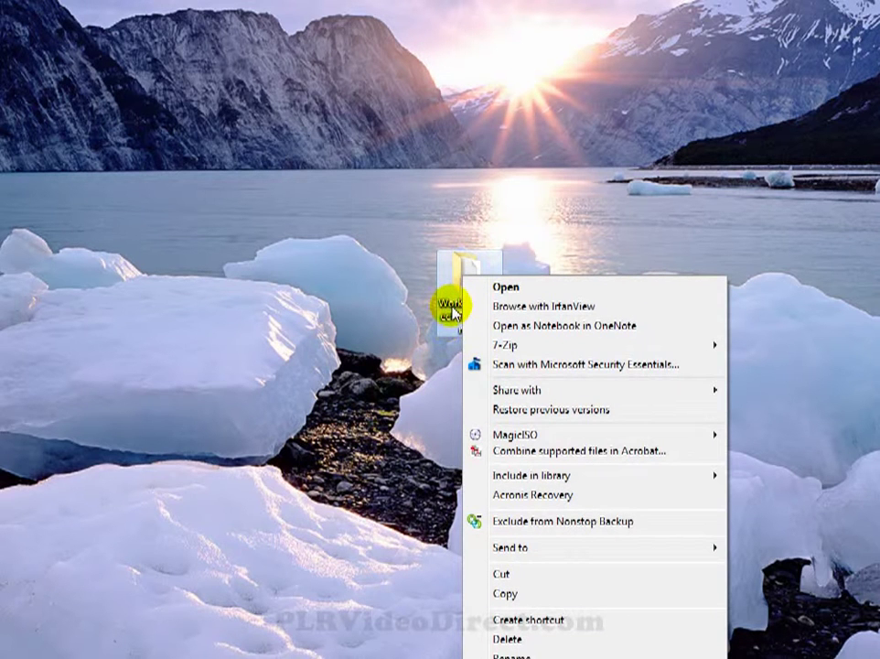
# - Copy Working-Project-Folder-Tmplt, paste a duplicate on the desktop, and begin renaming the copy
pyautogui.click(515, 593)
pyautogui.rightClick(448, 374)
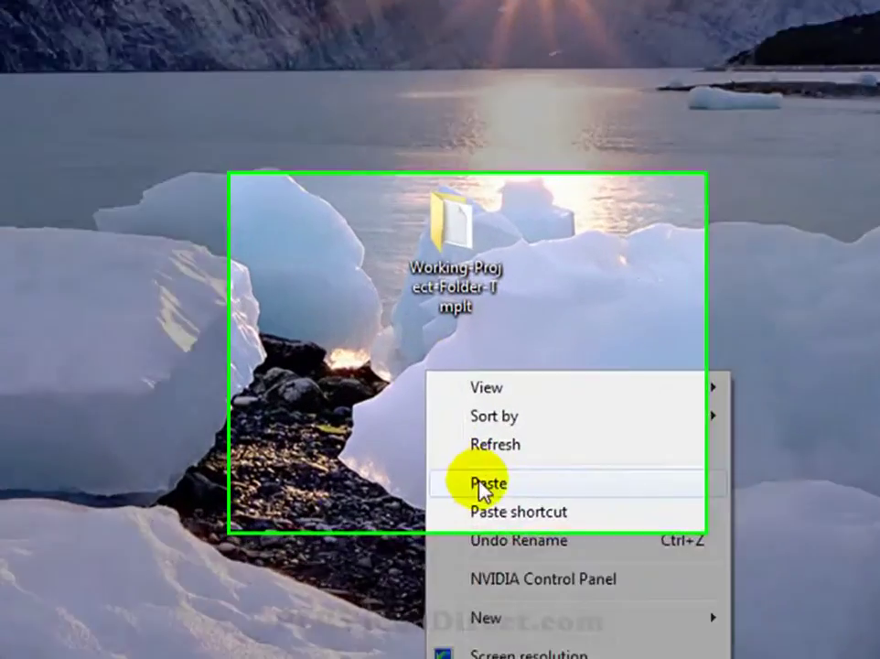
pyautogui.click(502, 450)
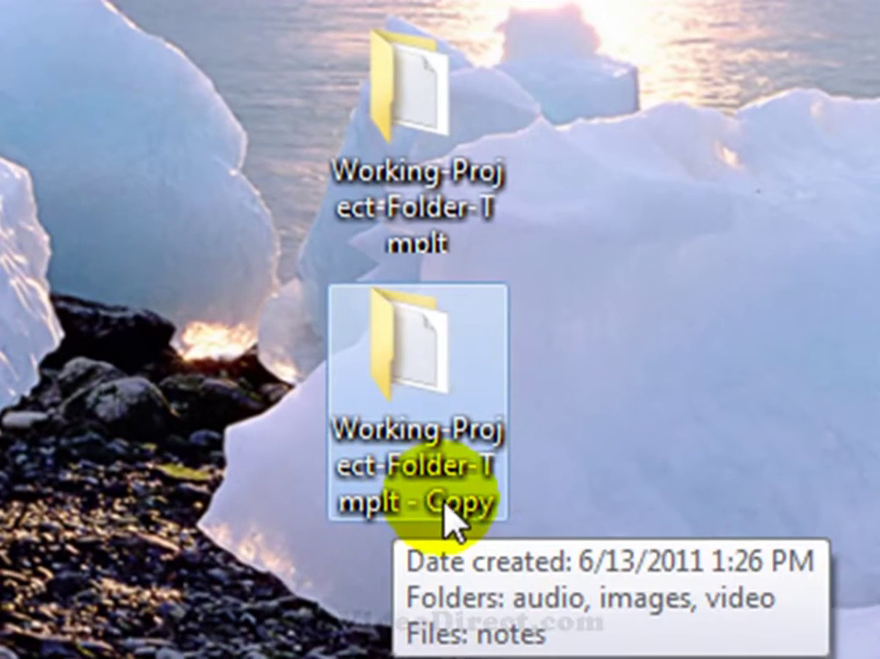
pyautogui.click(402, 464)
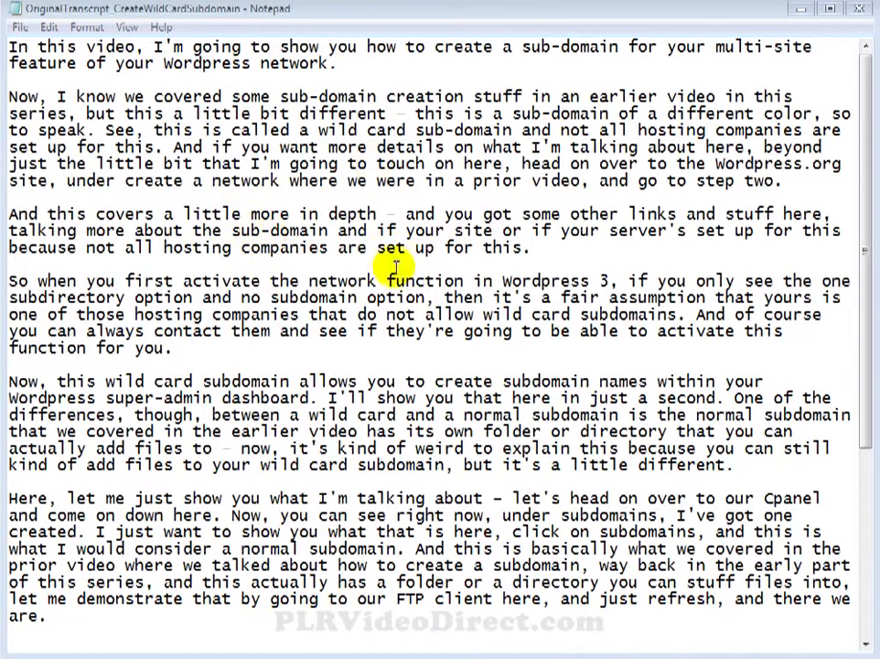
# - Open Notepad's File menu and dismiss it without choosing a command
pyautogui.click(19, 26)
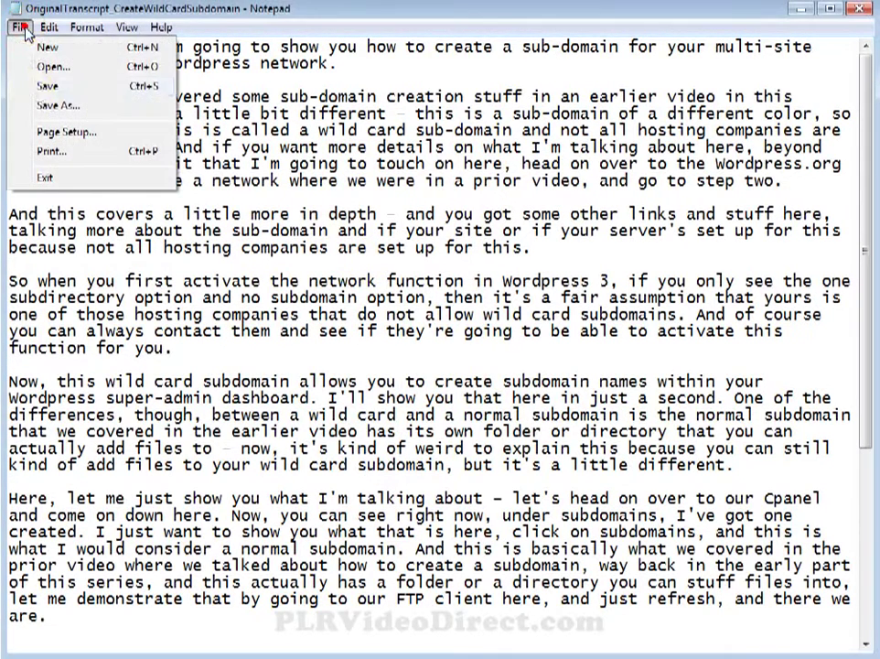
pyautogui.click(203, 233)
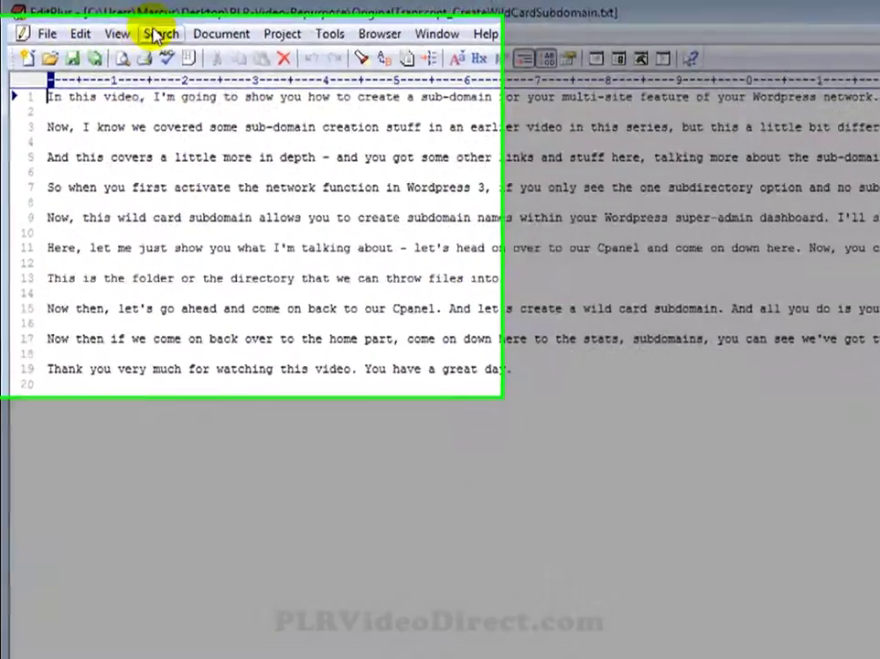
# - Find '.' and Replace All across the transcript, splitting it into one sentence per line
pyautogui.click(139, 35)
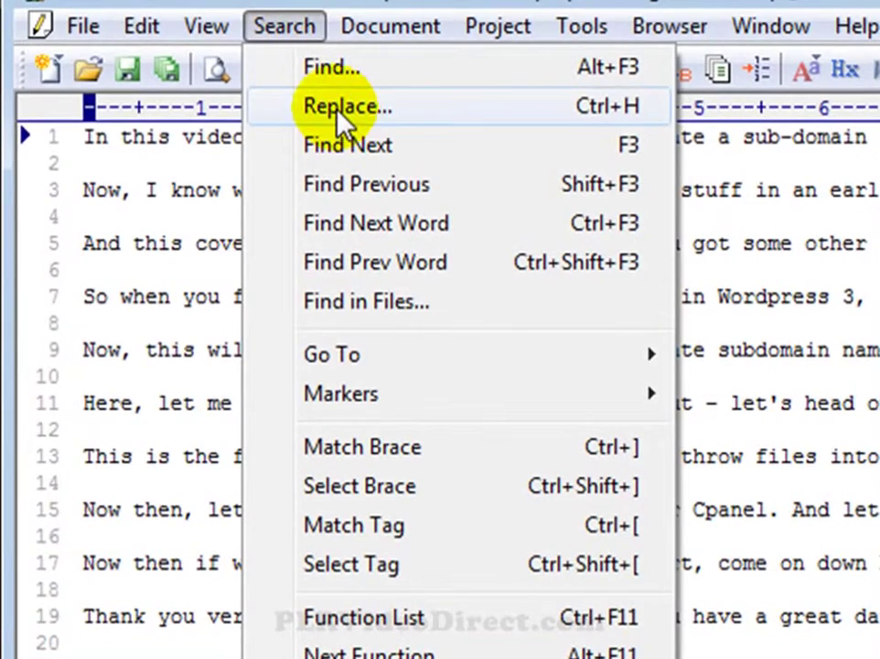
pyautogui.click(341, 110)
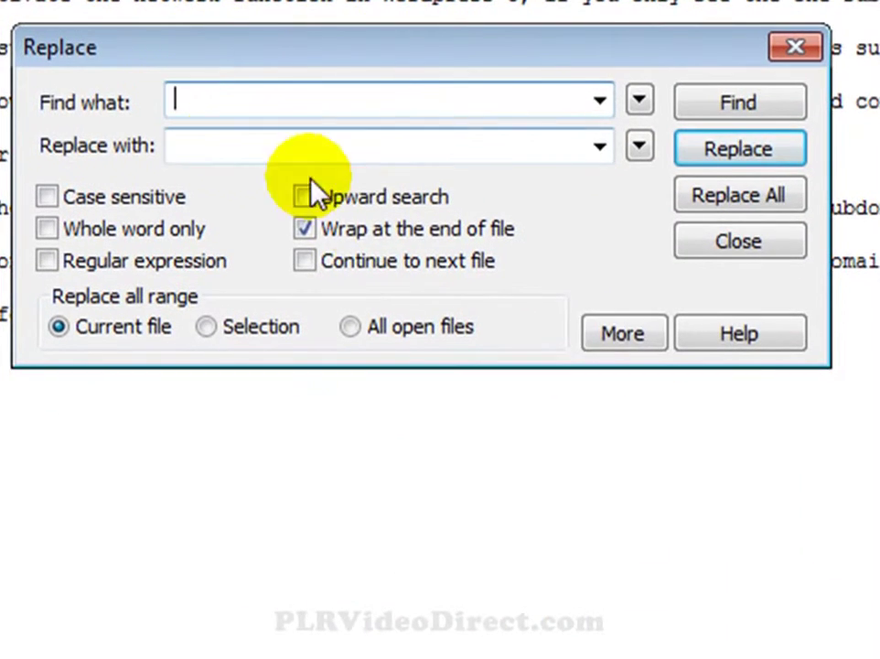
pyautogui.click(622, 333)
pyautogui.click(91, 412)
pyautogui.write('.')
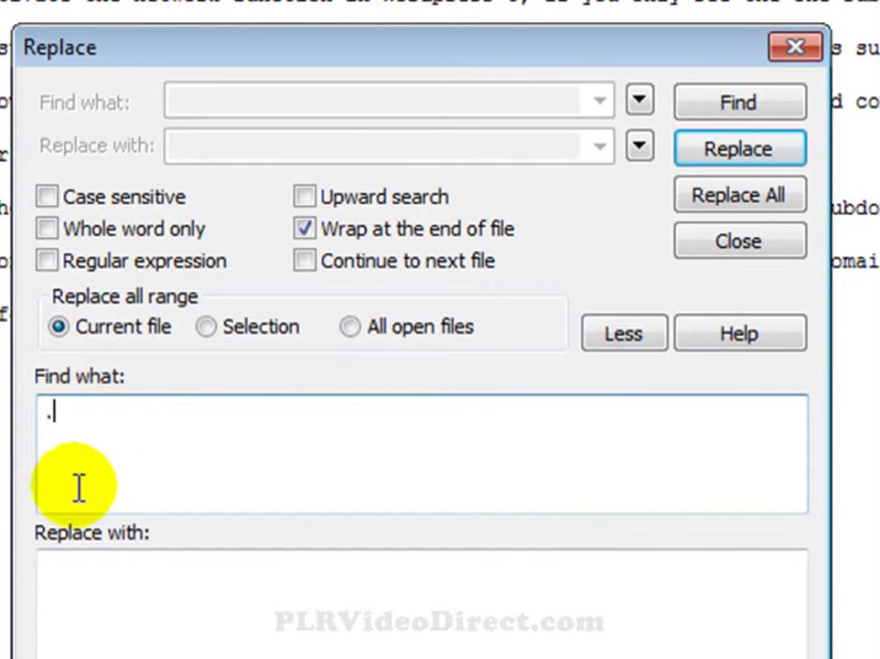
pyautogui.click(77, 596)
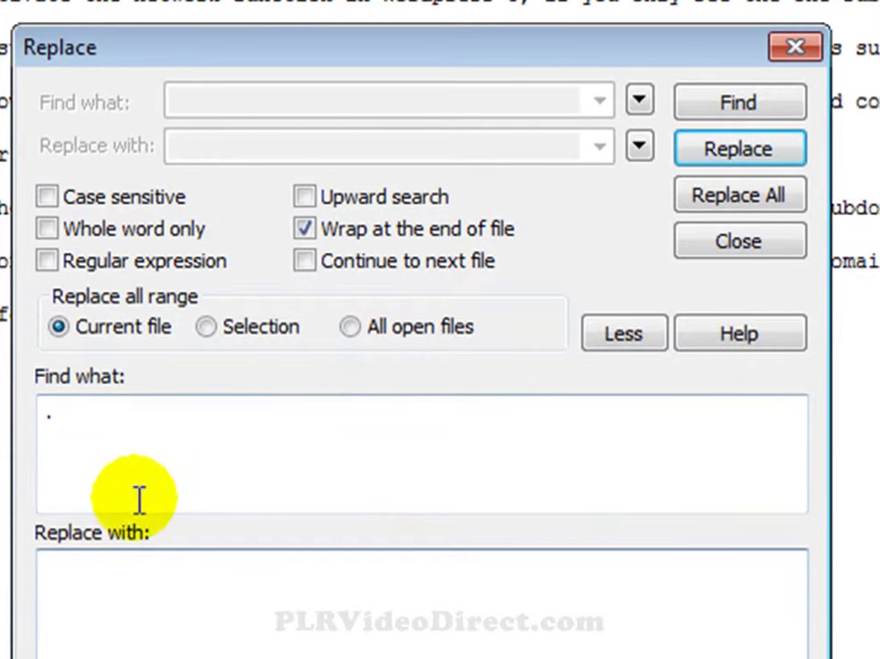
pyautogui.write('.')
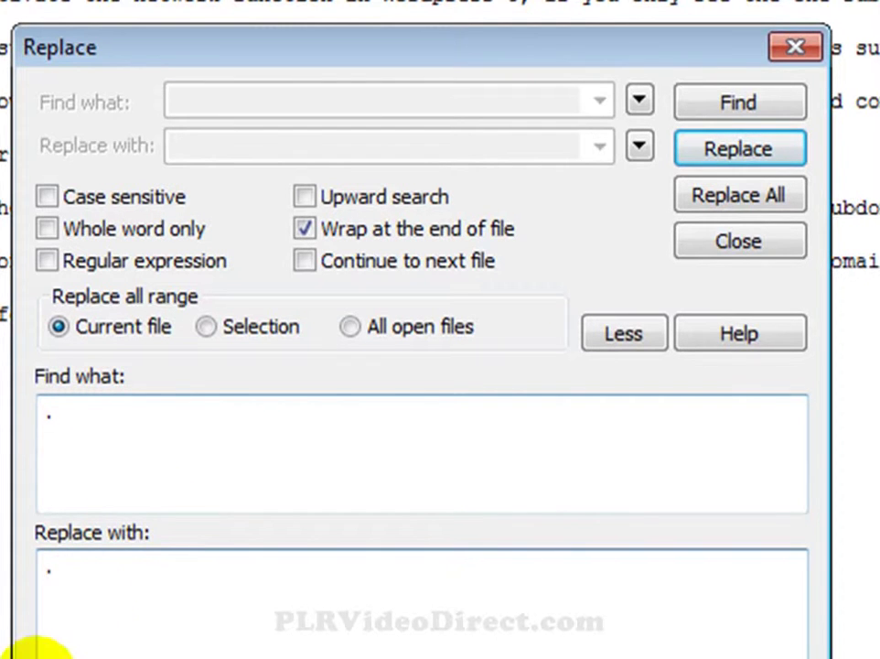
pyautogui.click(776, 200)
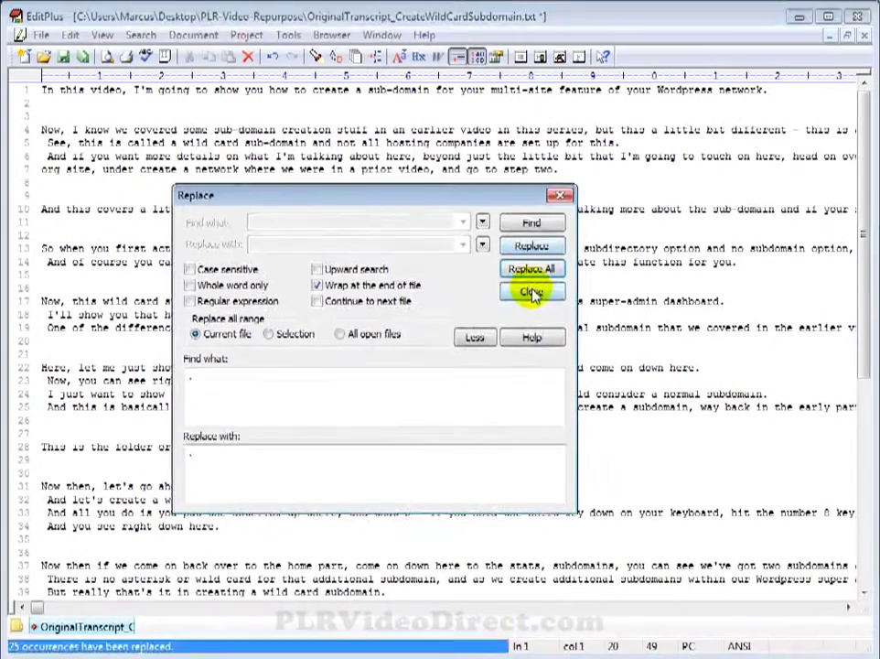
pyautogui.click(738, 240)
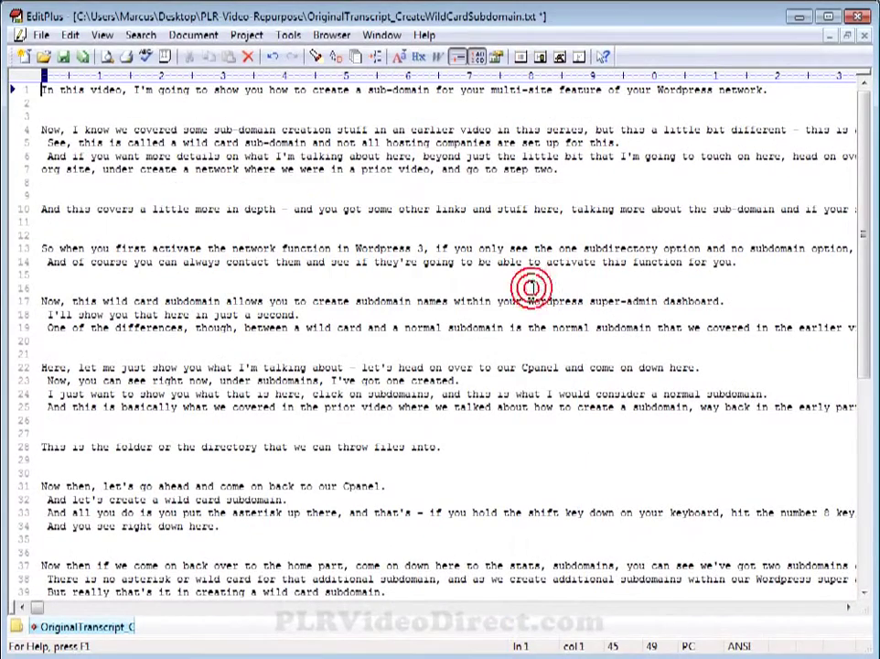
# - Delete the extra blank line after the first sentence and make 'See,' an unindented paragraph
pyautogui.click(45, 113)
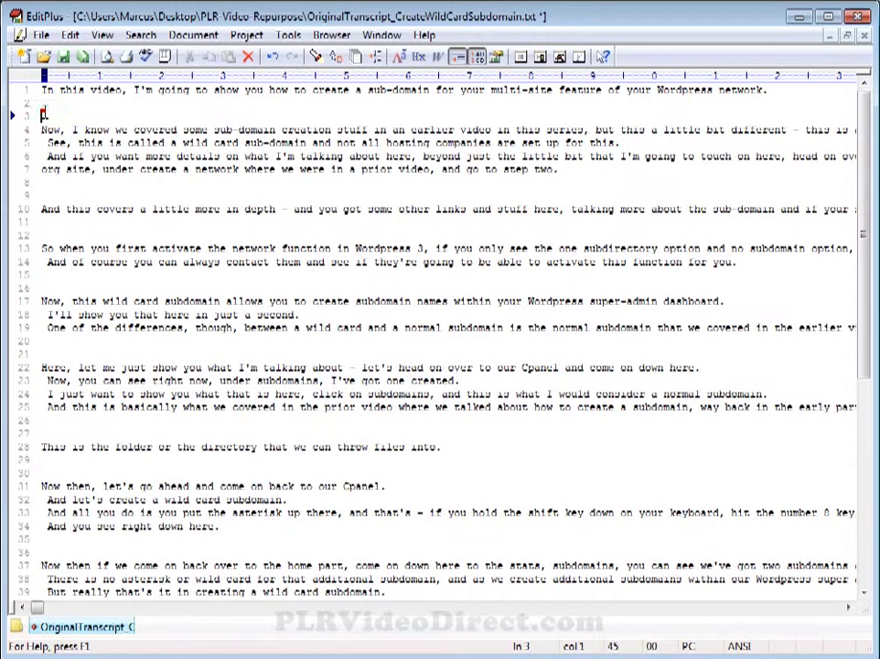
pyautogui.press('BackSpace')
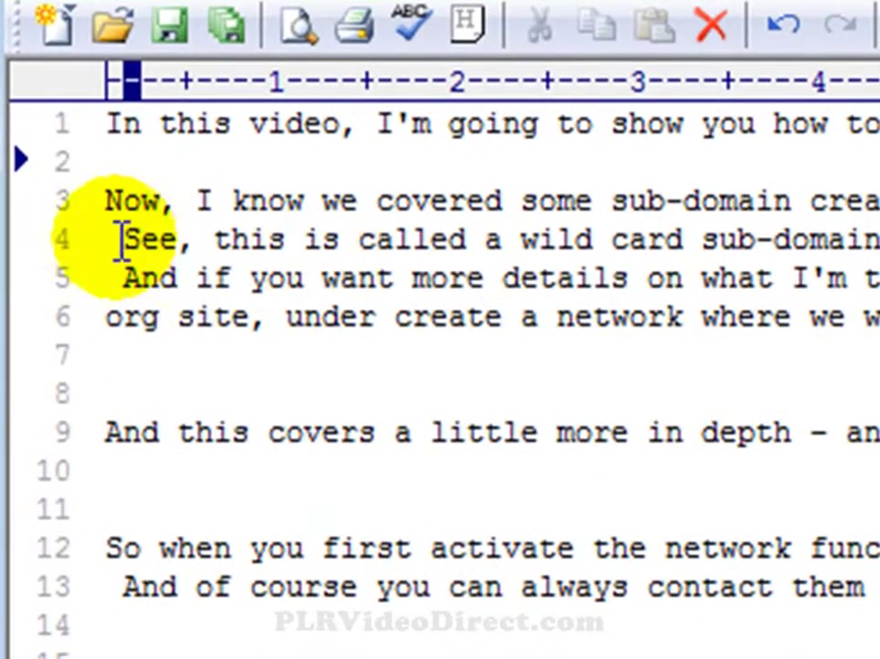
pyautogui.doubleClick(118, 238)
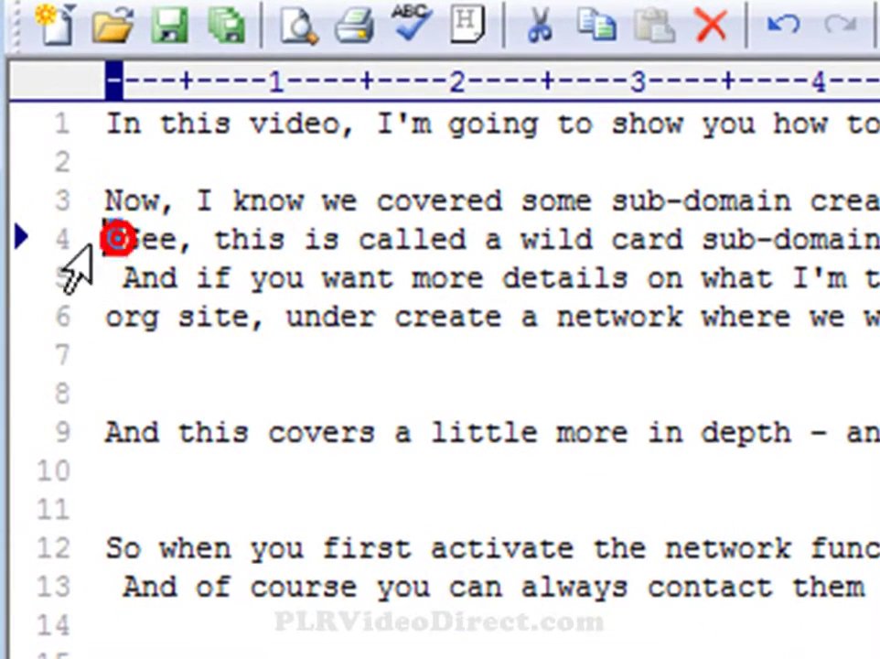
pyautogui.press('Delete')
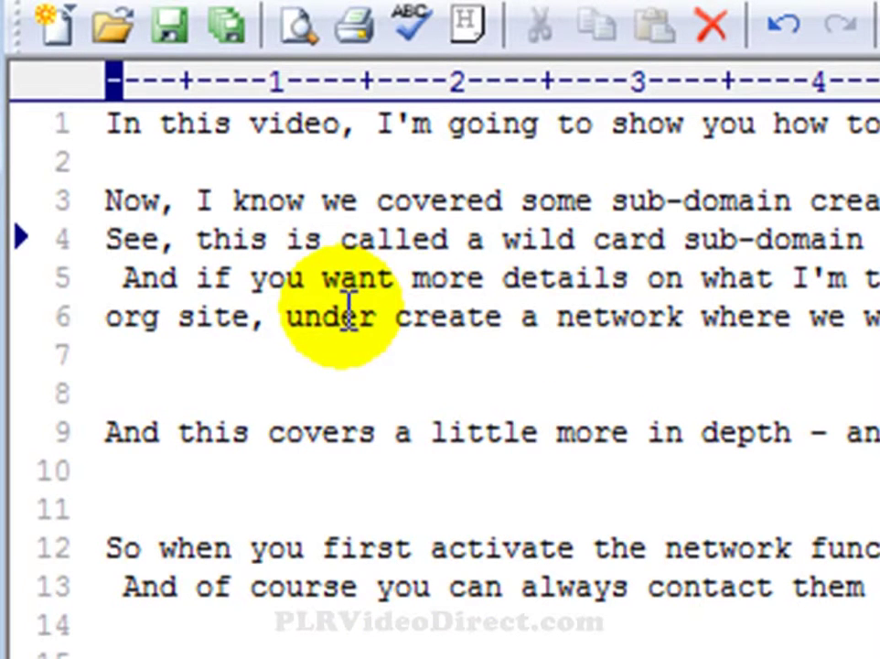
pyautogui.press('Return')
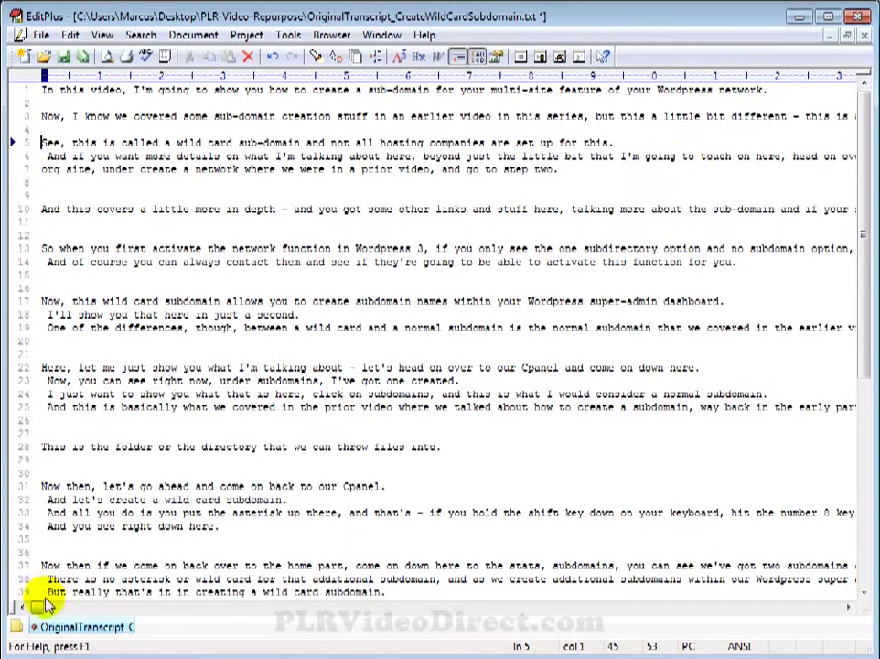
# - Split the sentence after 'covered' into '...'/'..' linked paragraphs and remove blank lines by the folder sentence
pyautogui.moveTo(37, 607); pyautogui.dragTo(20, 625)
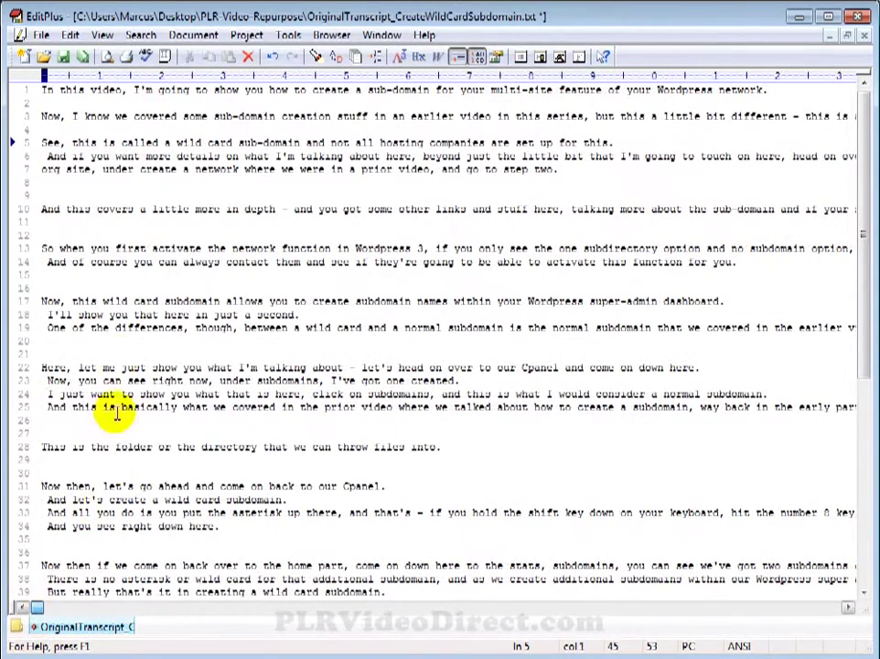
pyautogui.click(748, 331)
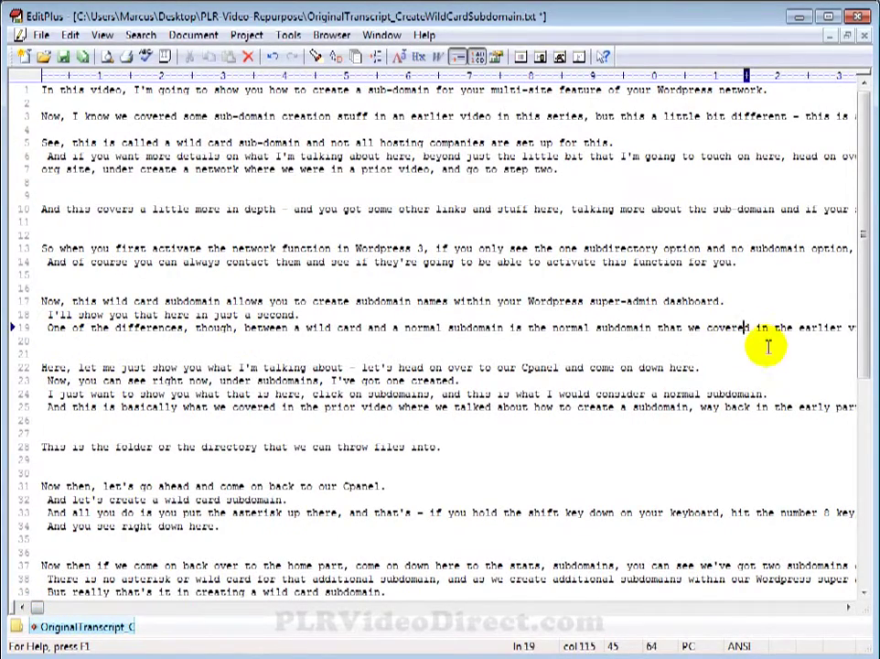
pyautogui.write('...')
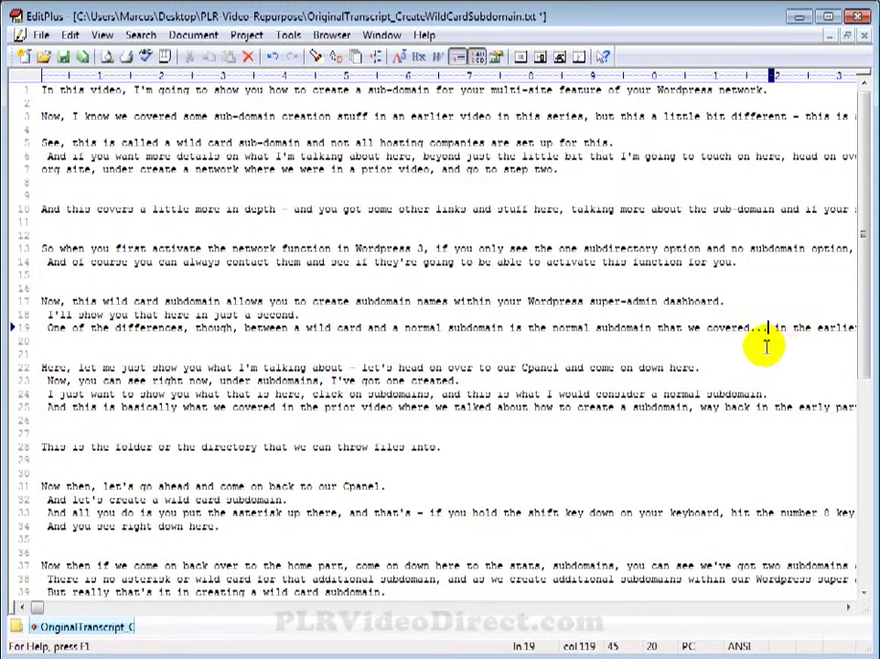
pyautogui.press('Return')
pyautogui.press('Return')
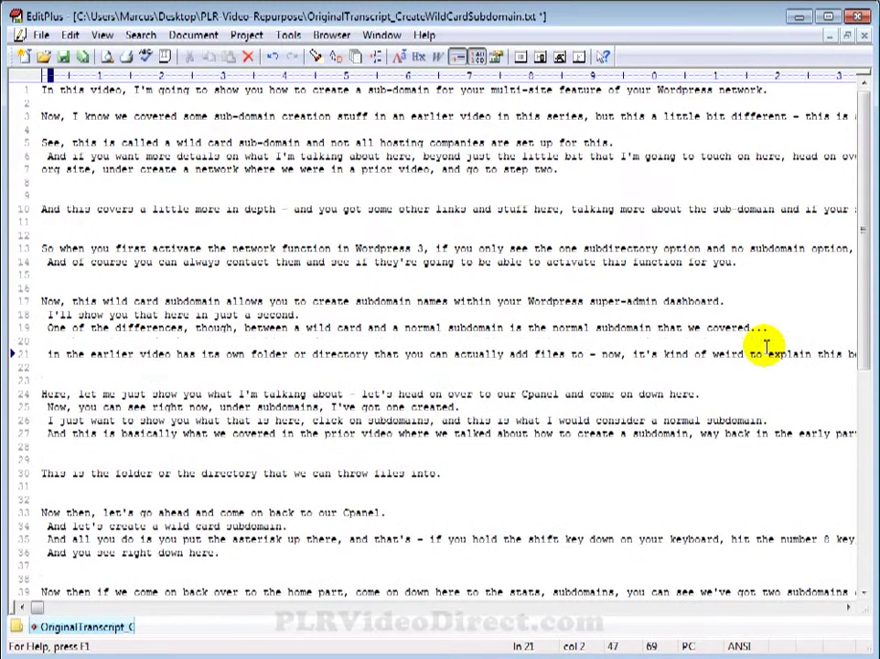
pyautogui.press('BackSpace')
pyautogui.write('..')
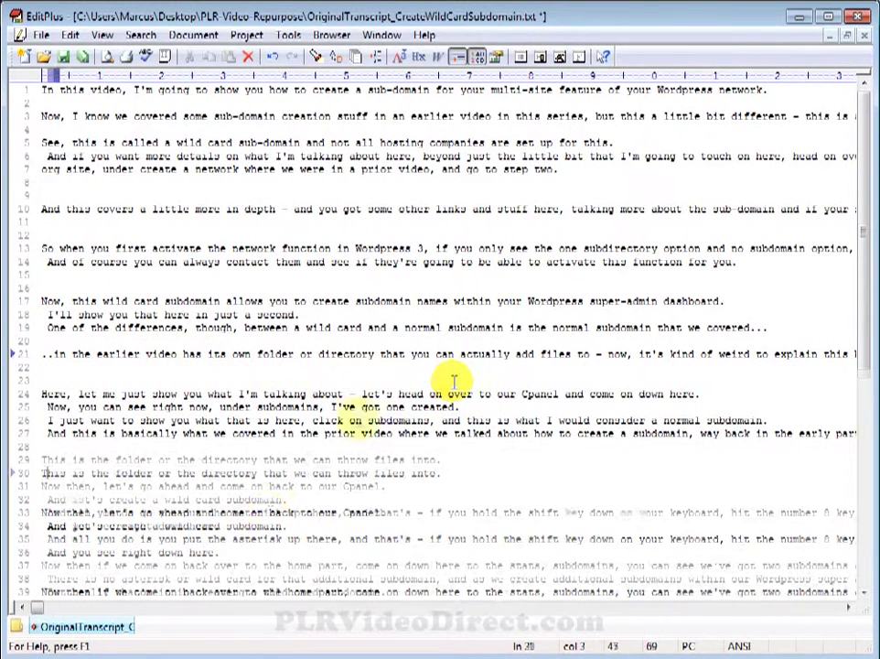
pyautogui.click(163, 472)
pyautogui.press('BackSpace')
pyautogui.press('BackSpace')
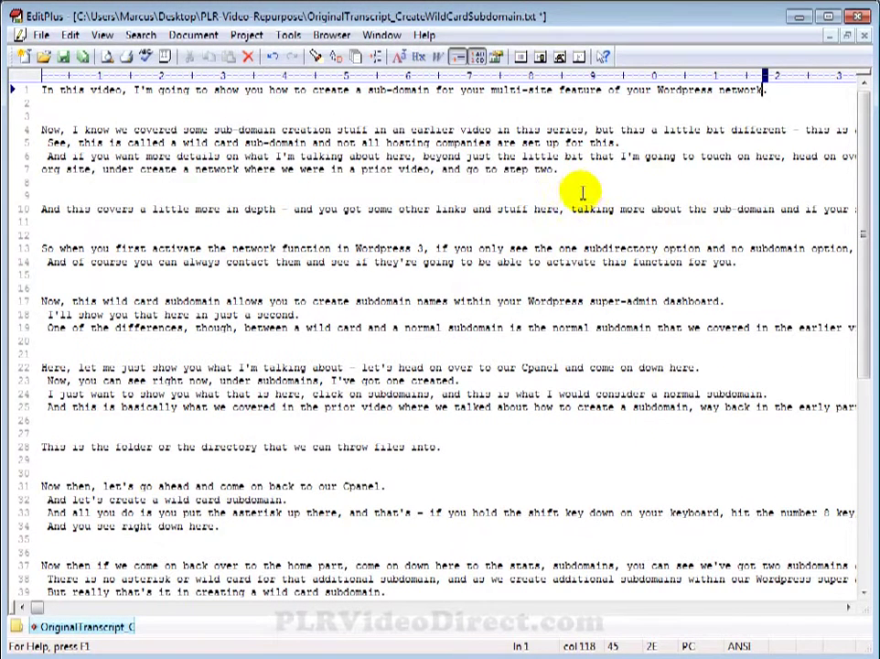
# - Open CreateWildCardSubdomain from Desktop > PLR-Video-Repurpose as an All Outlines file in PowerPoint
pyautogui.click(796, 21)
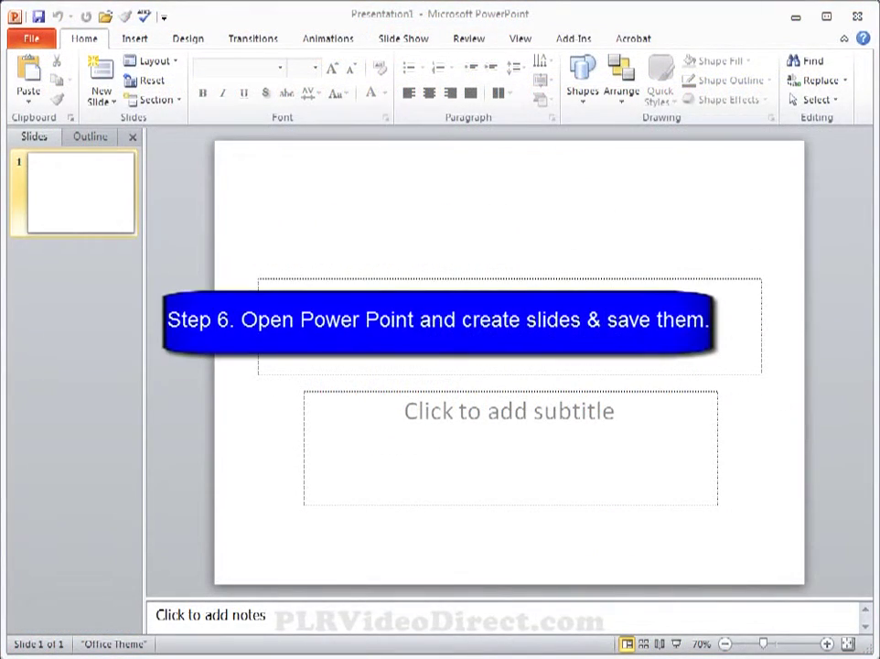
pyautogui.click(31, 46)
pyautogui.click(58, 113)
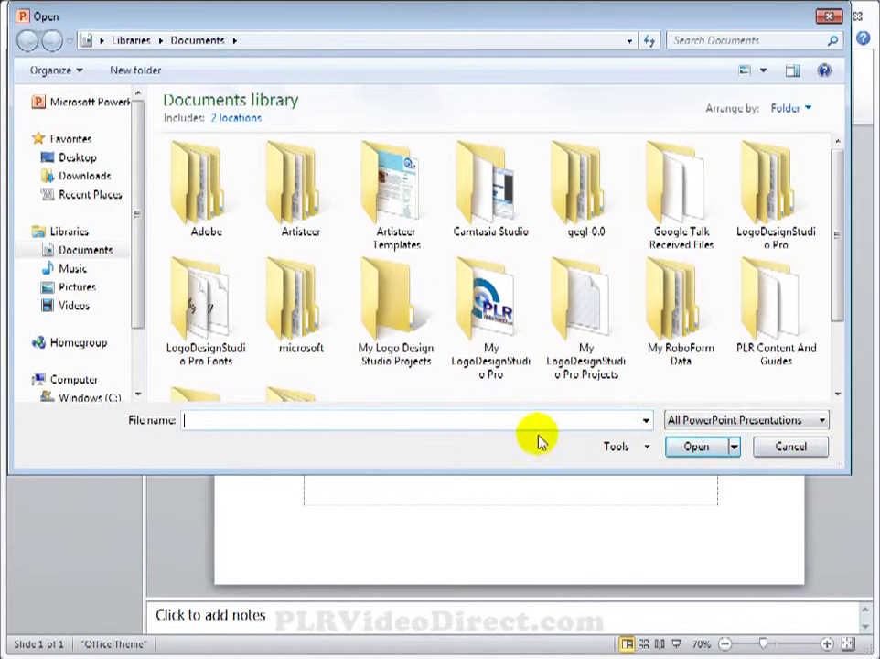
pyautogui.click(61, 157)
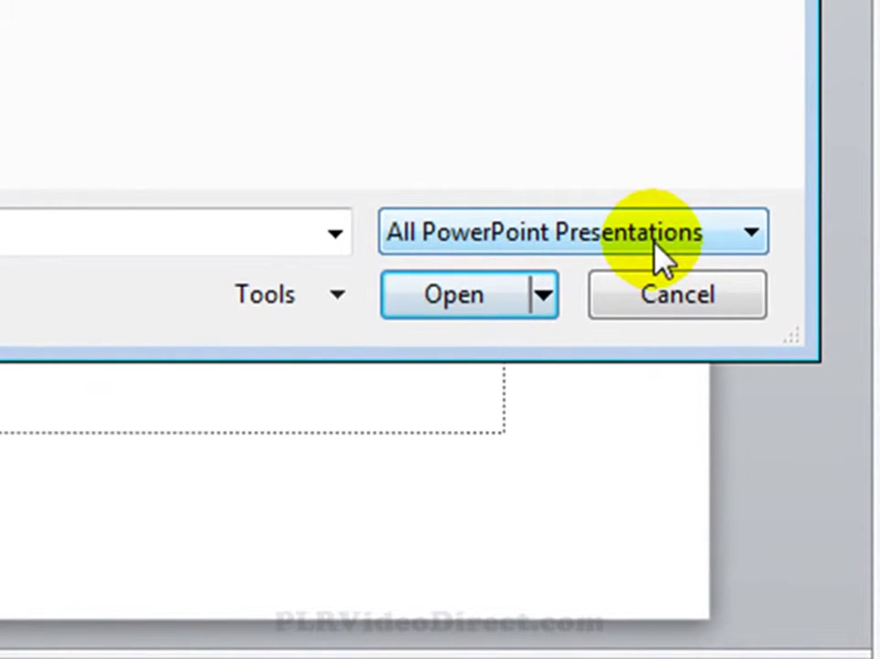
pyautogui.click(748, 236)
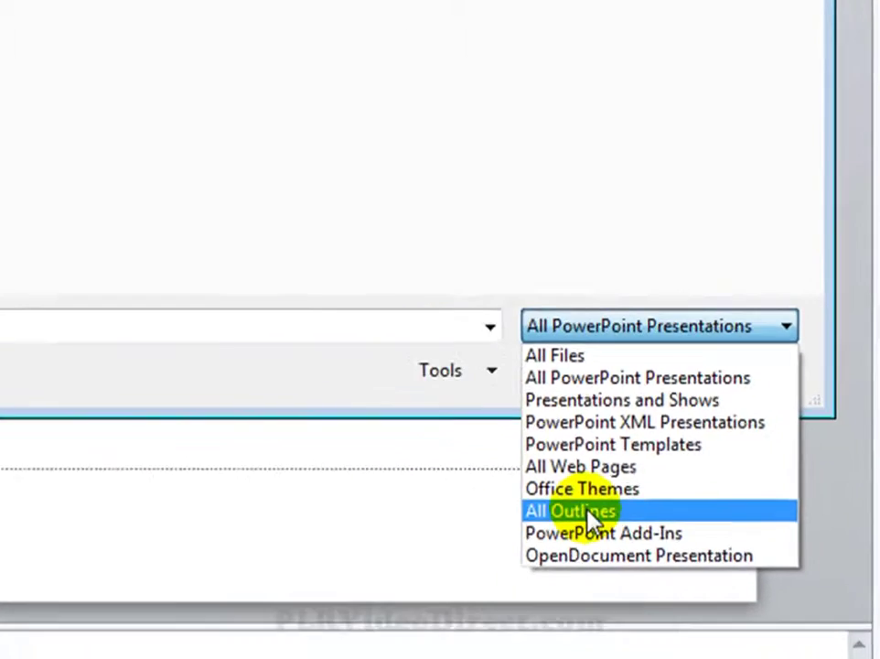
pyautogui.click(407, 494)
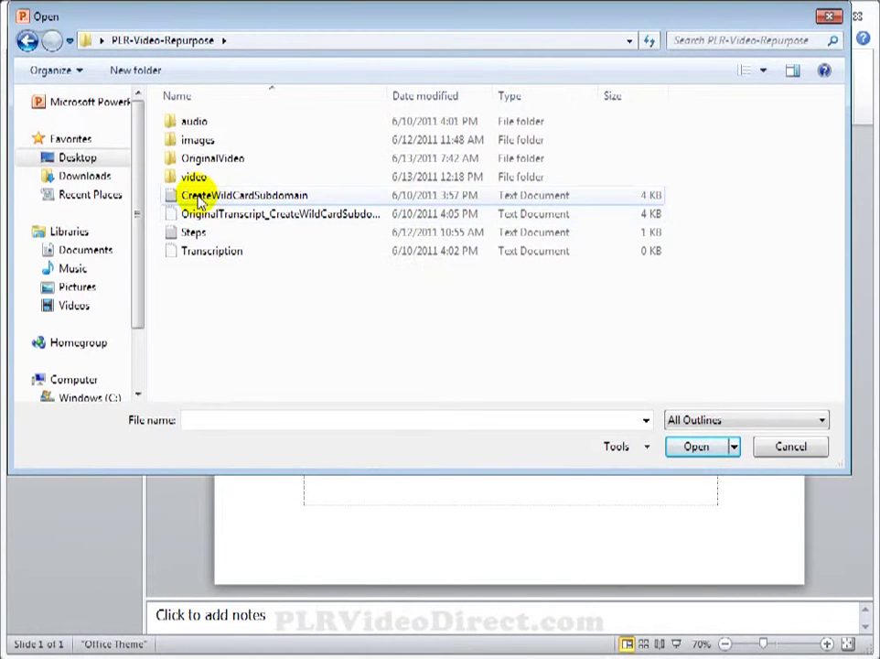
pyautogui.click(197, 203)
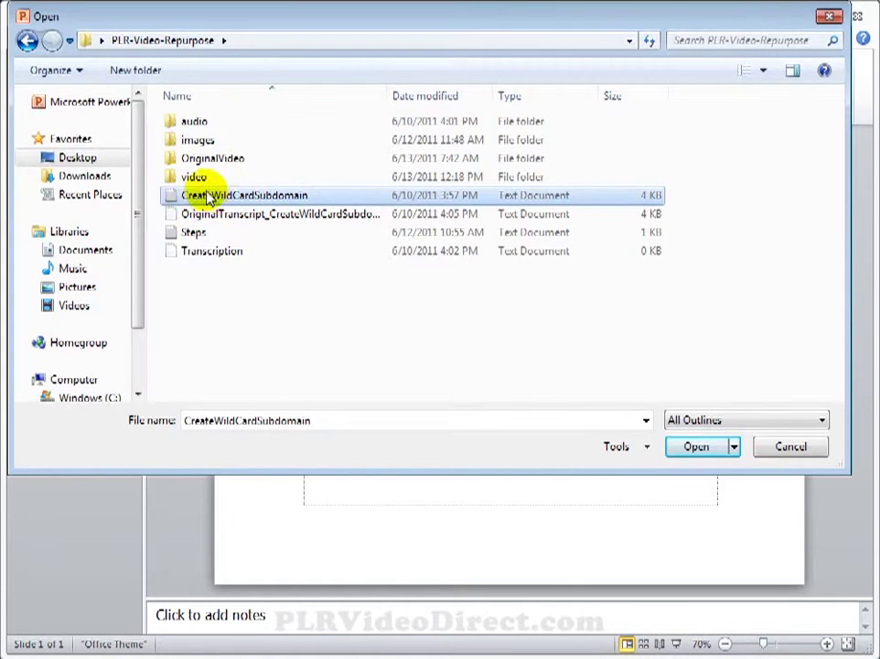
pyautogui.click(694, 448)
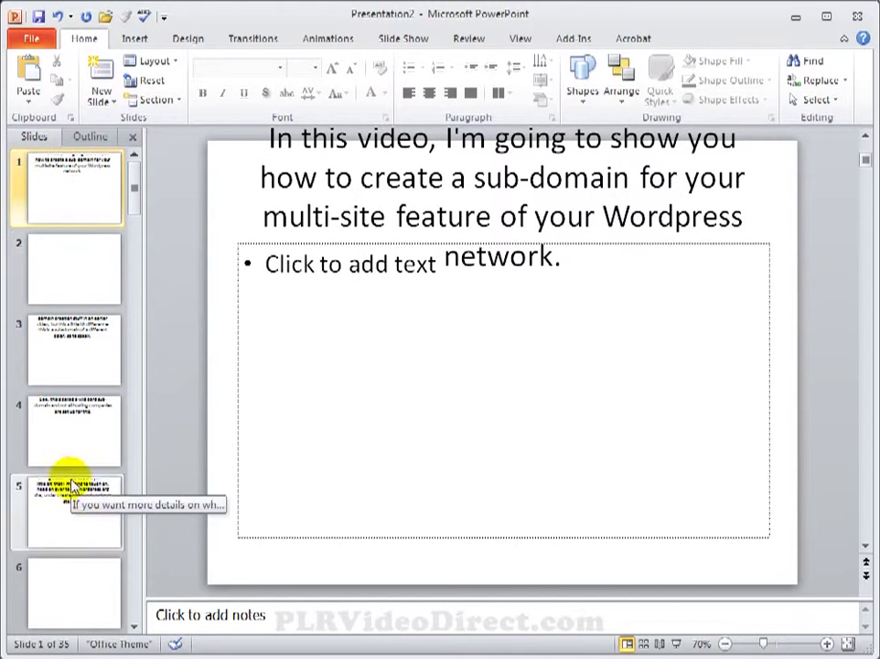
# - Select all 35 slide thumbnails in the Slides pane with Ctrl+A
pyautogui.hotkey('ctrl', 'a')
pyautogui.click(65, 202)
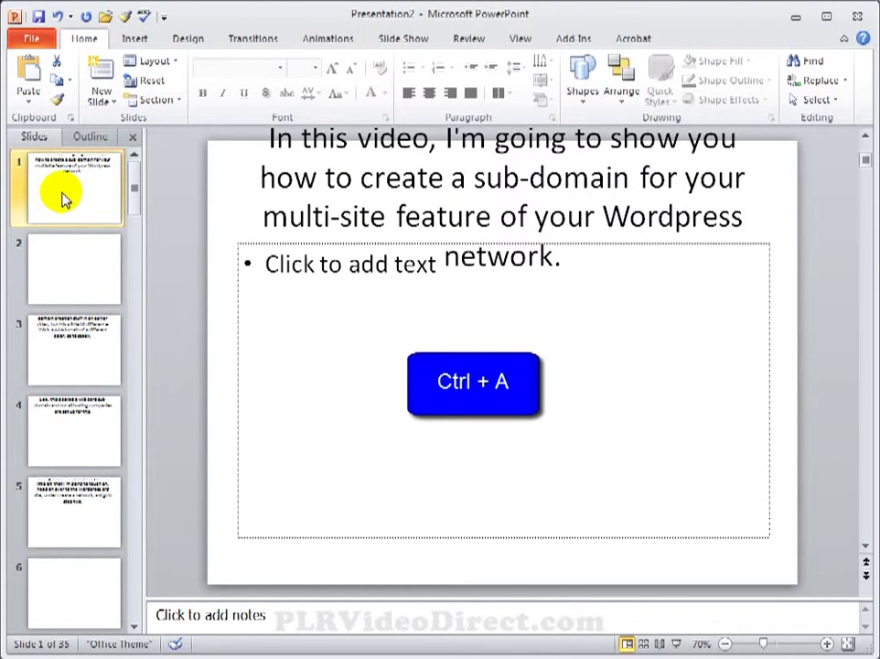
pyautogui.hotkey('ctrl', 'a')
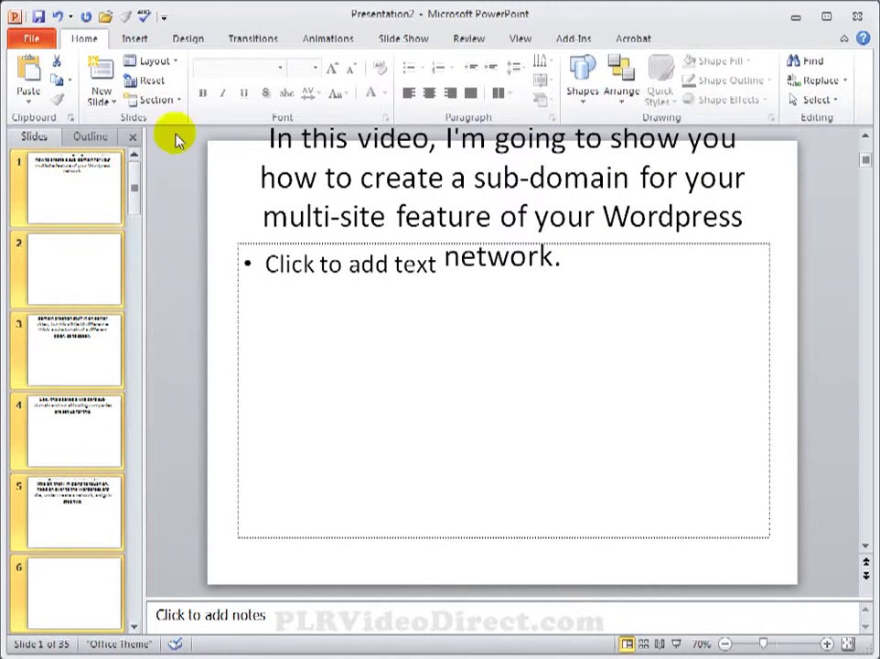
# - Switch to Slide Master view and turn off footers on the master layout
pyautogui.click(519, 41)
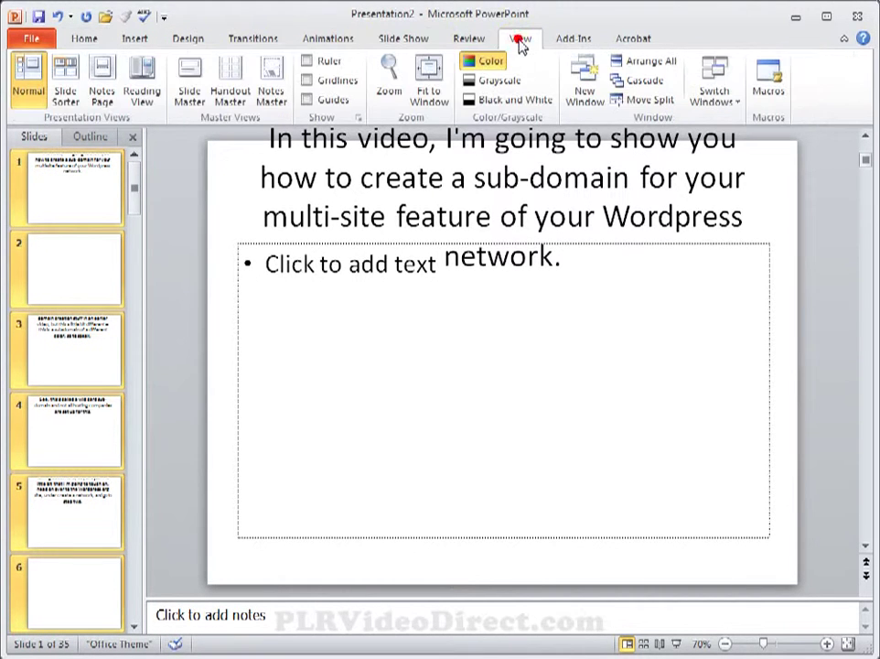
pyautogui.click(189, 97)
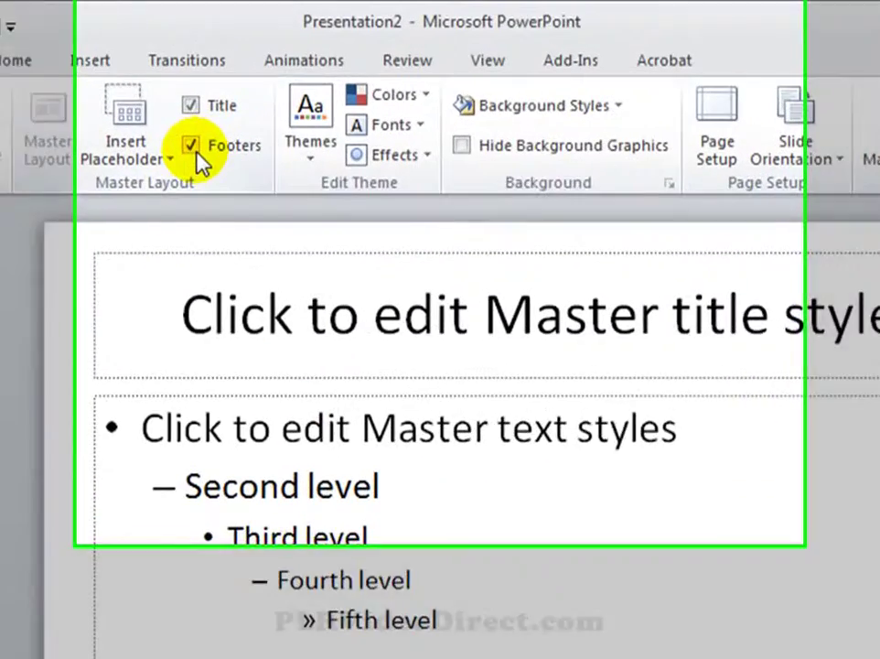
pyautogui.click(279, 94)
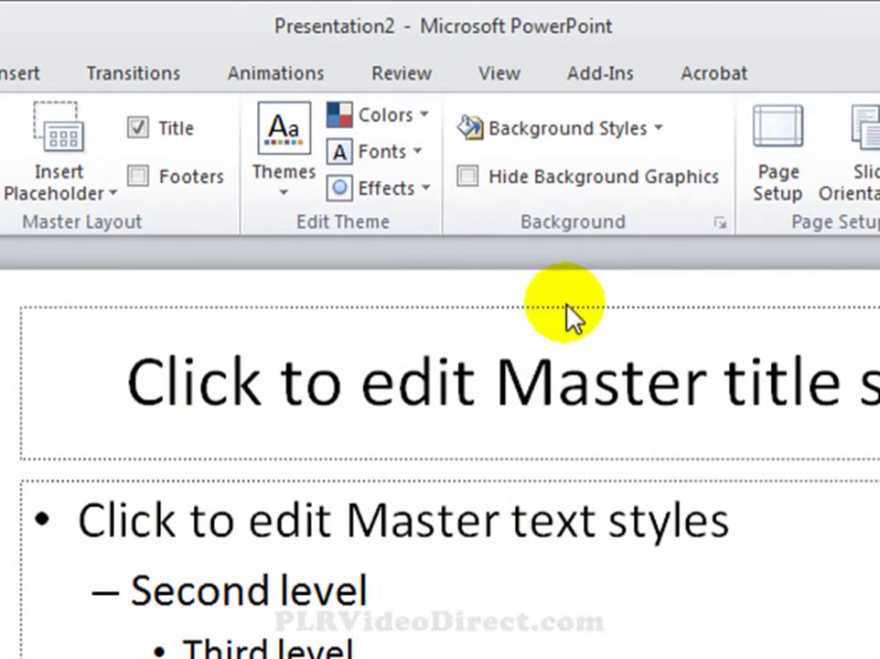
# - Apply the grey radial gradient background Style 9 to the master, then close Master View
pyautogui.click(595, 130)
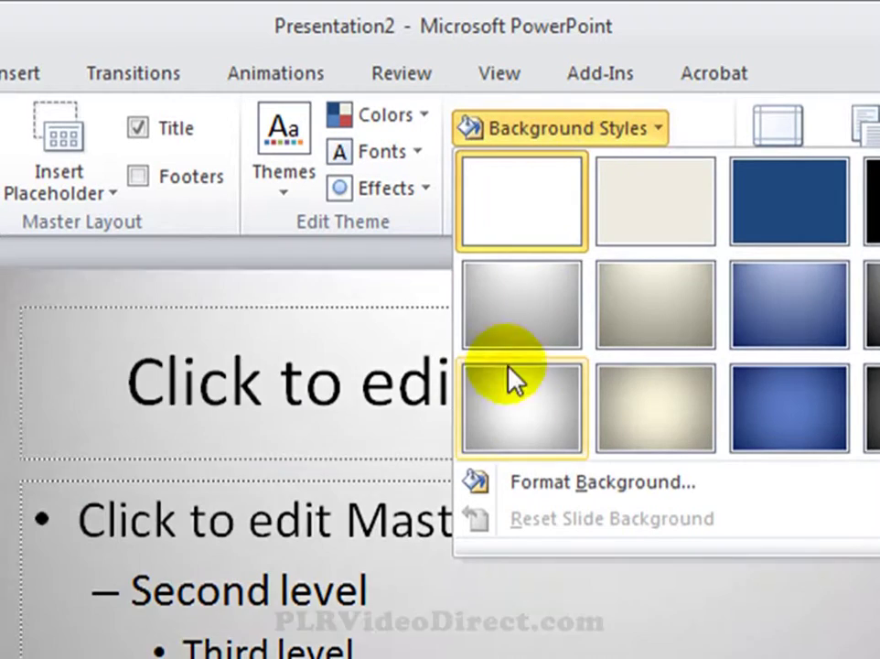
pyautogui.click(521, 419)
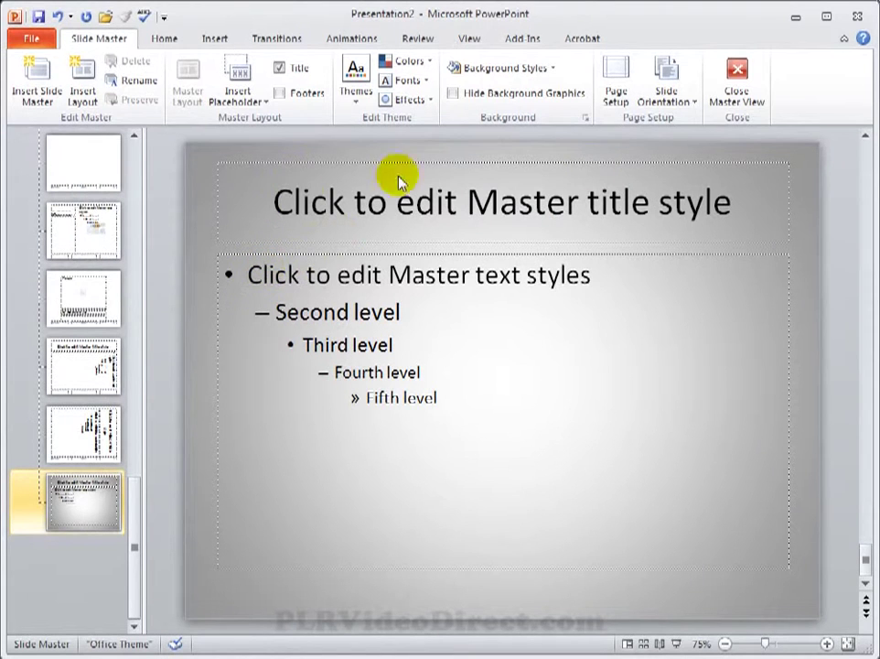
pyautogui.click(738, 91)
# - Change slide 1's layout to Title Slide from the Layout gallery
pyautogui.click(64, 198)
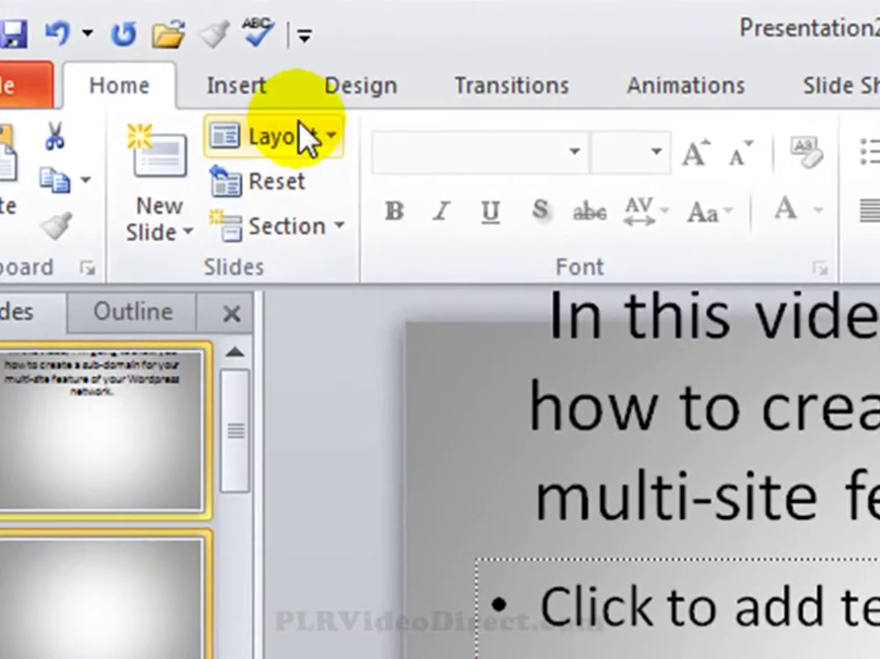
pyautogui.click(308, 133)
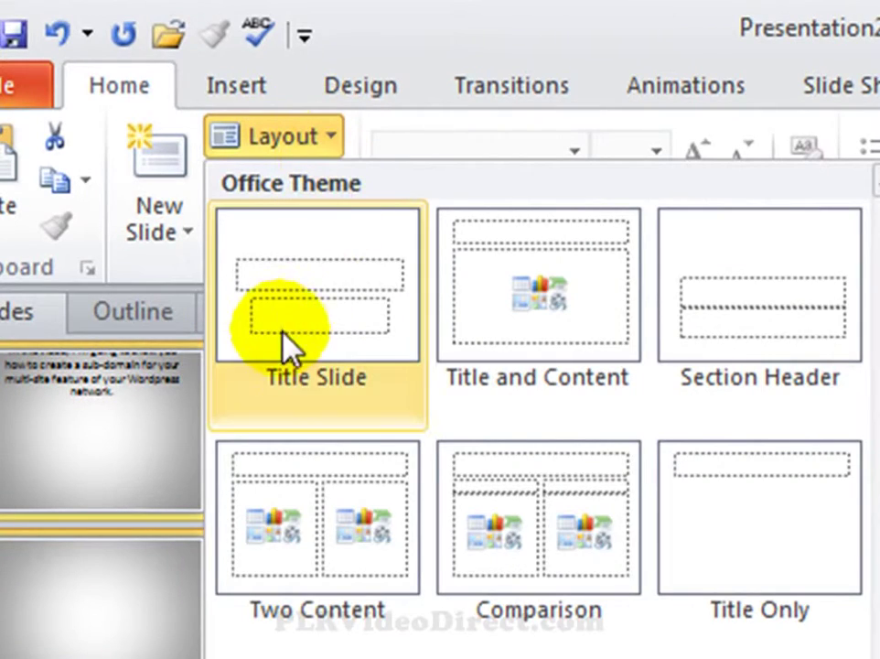
pyautogui.click(319, 294)
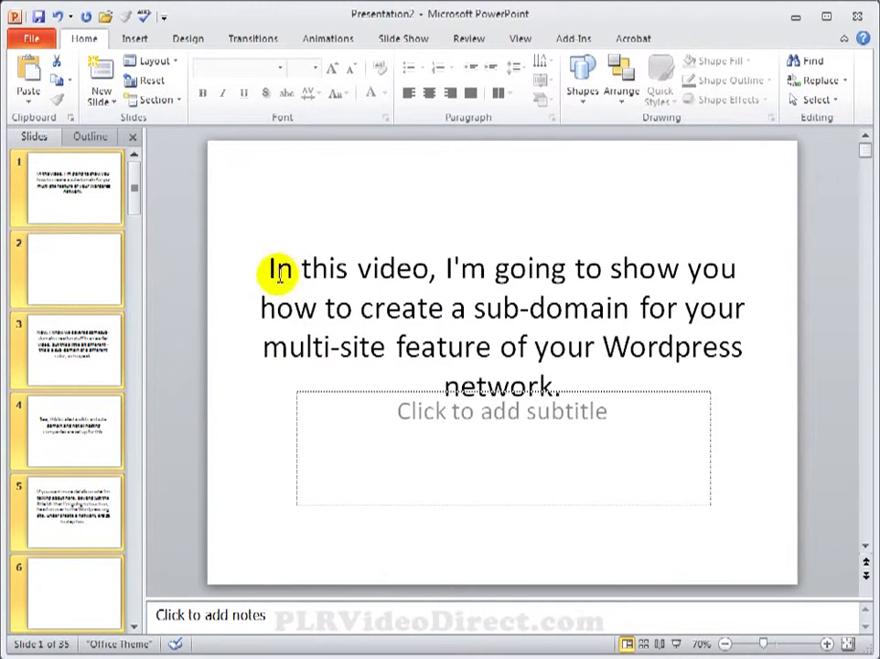
# - Delete the first blank slides, including slide 2 and slide 9
pyautogui.click(67, 269)
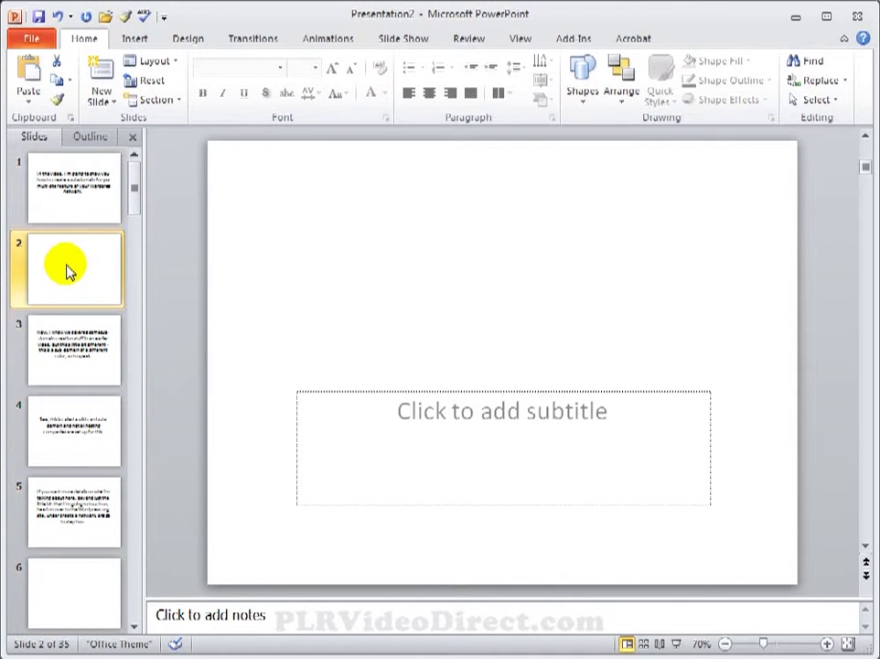
pyautogui.press('Delete')
pyautogui.click(69, 515)
pyautogui.press('Delete')
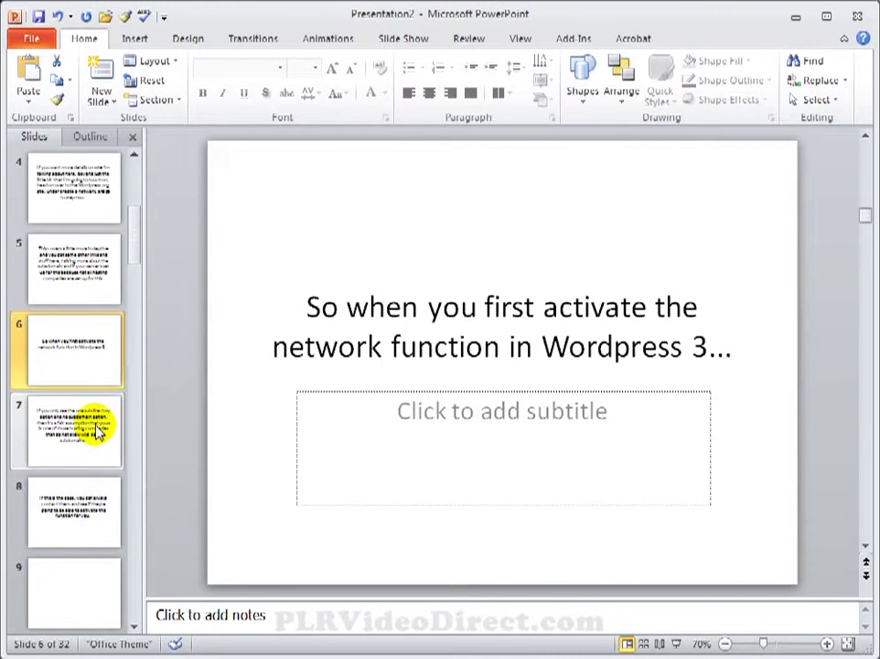
pyautogui.scroll(-1, 96, 434)
pyautogui.click(94, 437)
pyautogui.press('Delete')
# - Delete blank slides 17, 18 and the trailing blanks, leaving 26 slides selected
pyautogui.scroll(-3, 72, 444)
pyautogui.click(69, 436)
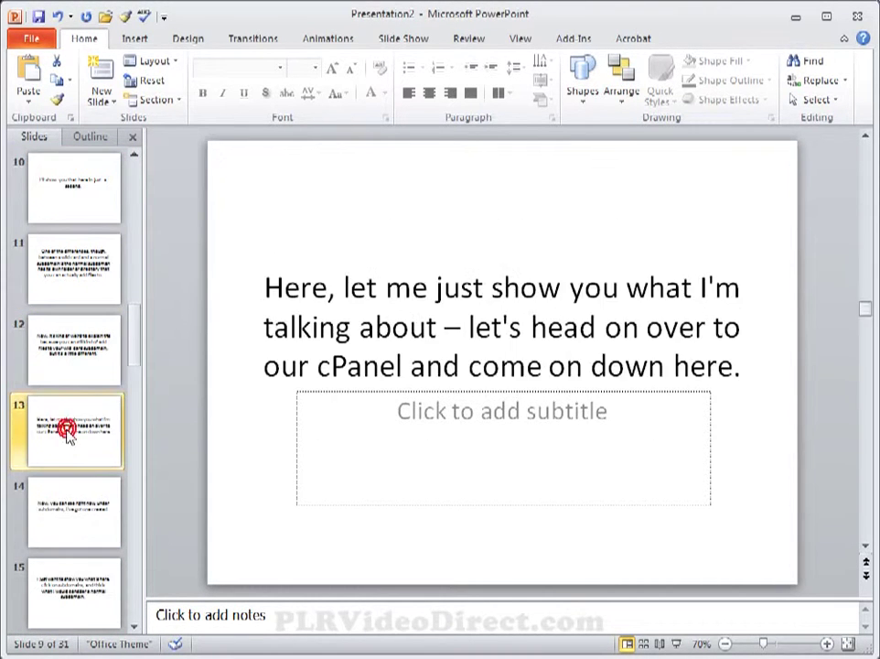
pyautogui.scroll(-4, 68, 435)
pyautogui.click(69, 436)
pyautogui.press('Delete')
pyautogui.click(73, 511)
pyautogui.press('Delete')
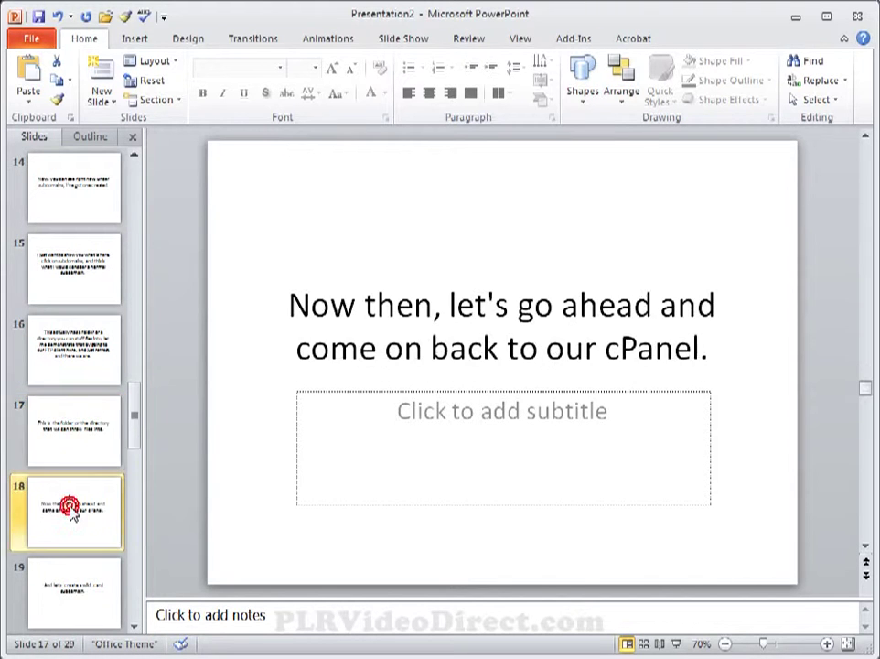
pyautogui.scroll(-6, 71, 509)
pyautogui.click(70, 514)
pyautogui.press('Delete')
pyautogui.press('Delete')
pyautogui.press('Delete')
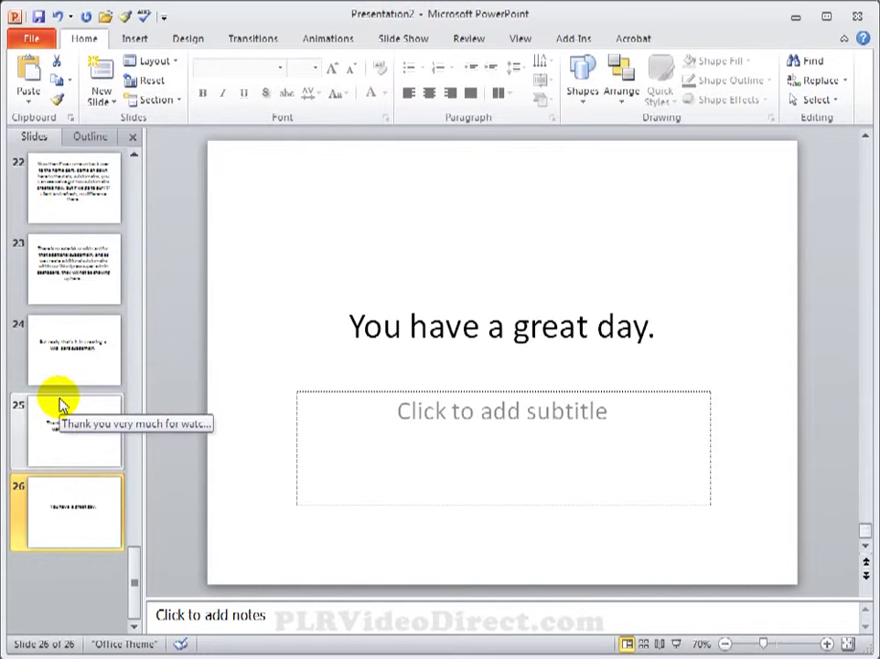
pyautogui.hotkey('ctrl', 'a')
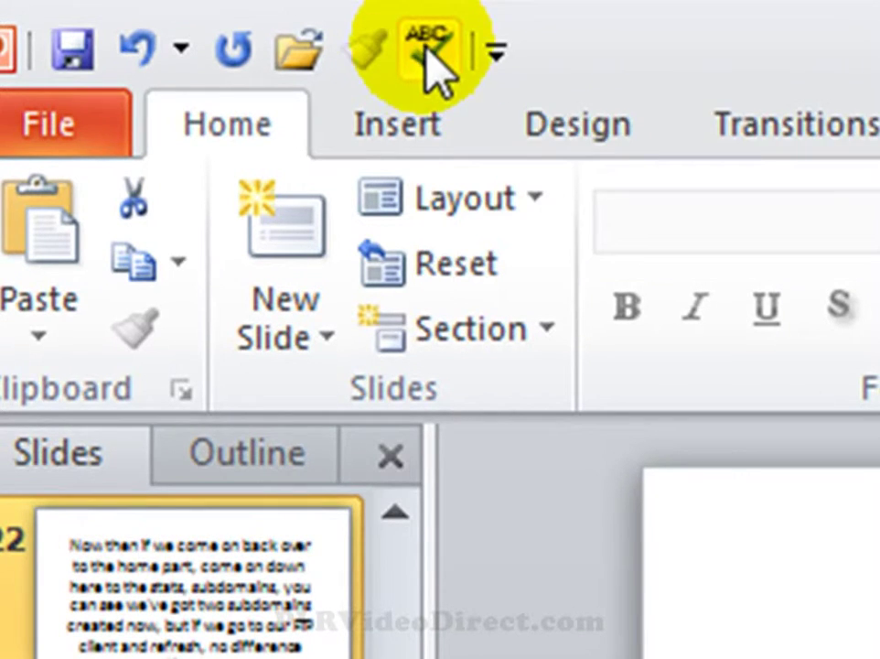
# - Run a spelling check on the whole deck and dismiss the completion message
pyautogui.click(425, 51)
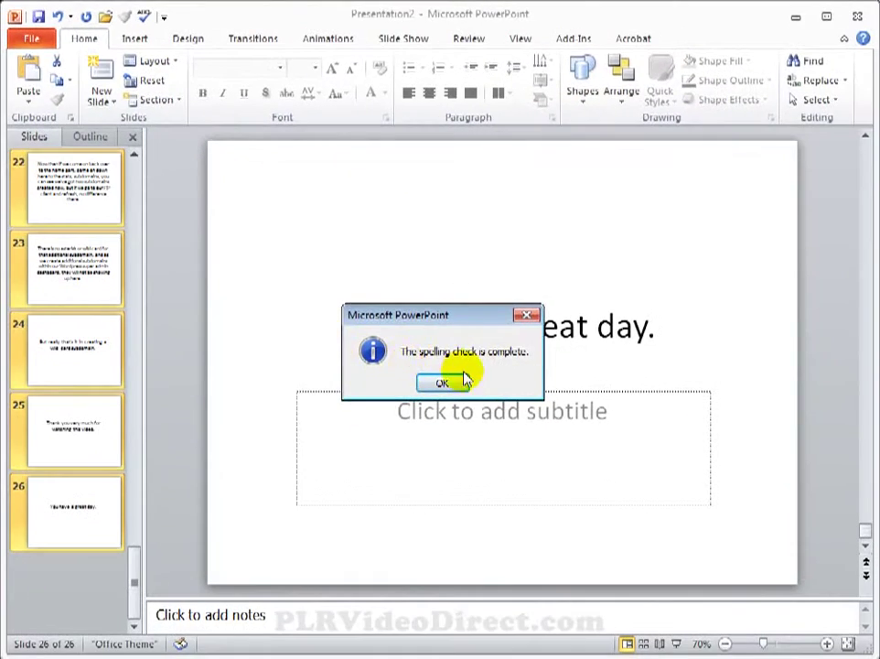
pyautogui.press('Return')
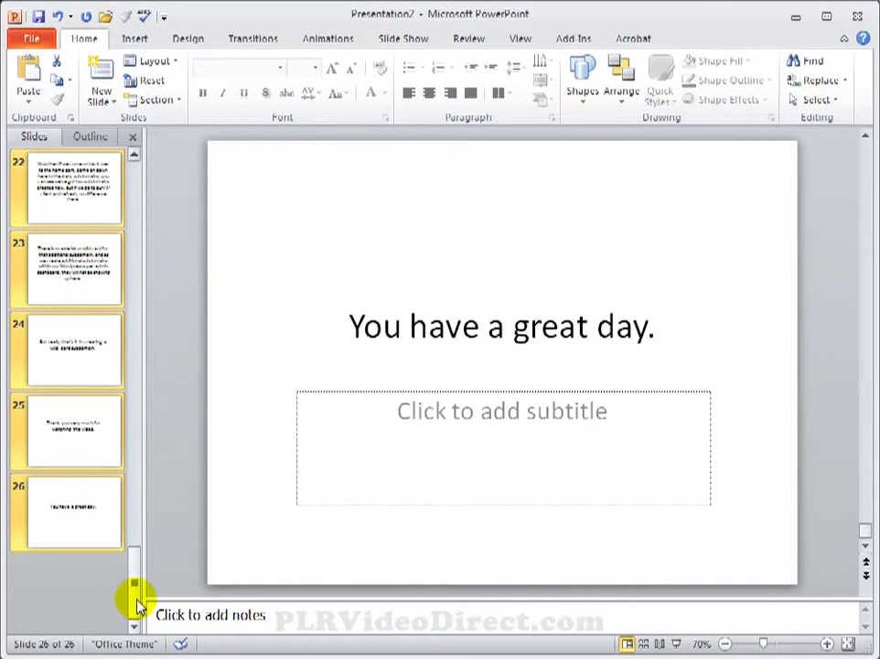
pyautogui.click(132, 190)
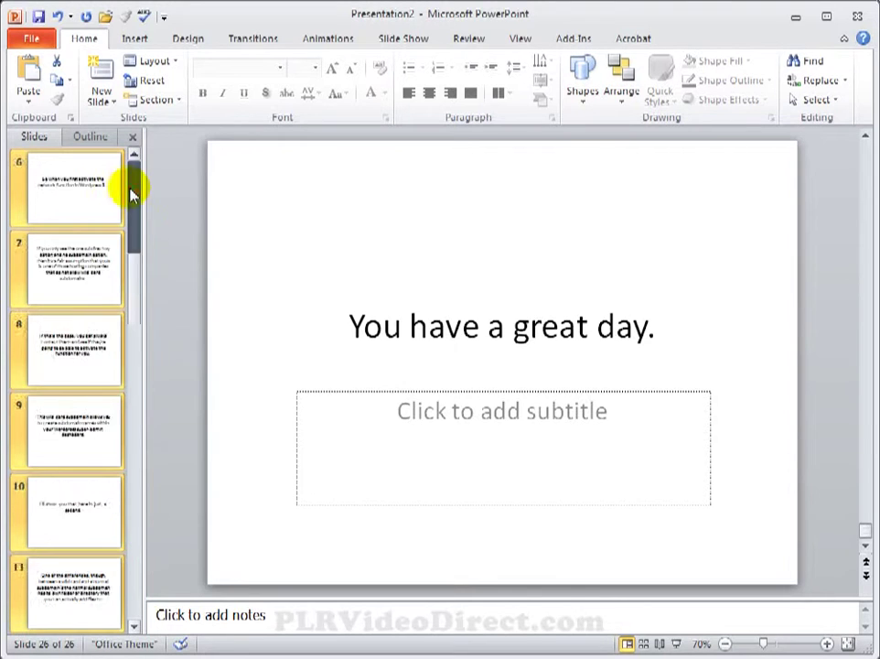
# - Break slide 2's text before 'different' so its last line reads 'different color, so to speak.'
pyautogui.click(110, 189)
pyautogui.click(622, 380)
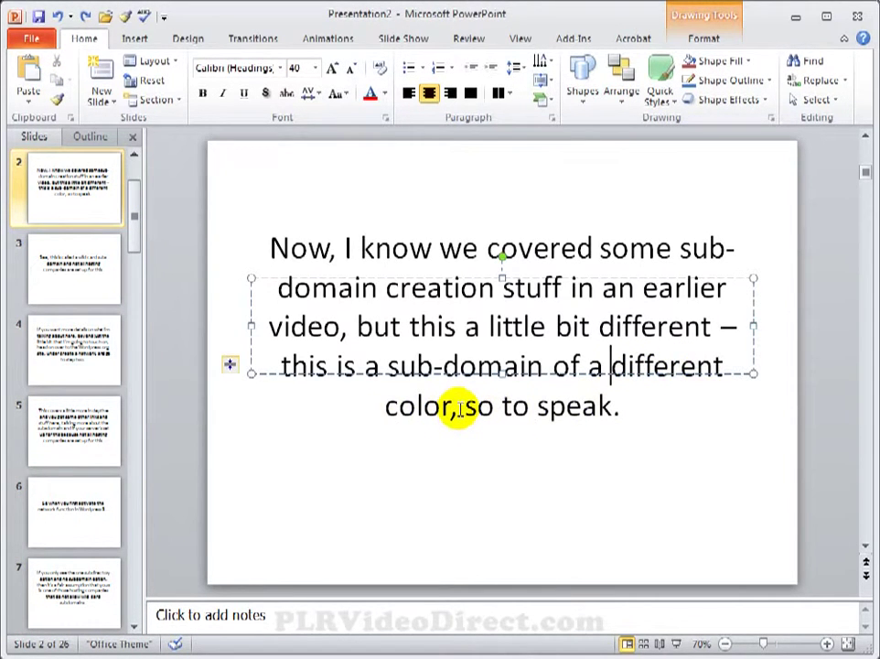
pyautogui.press('Return')
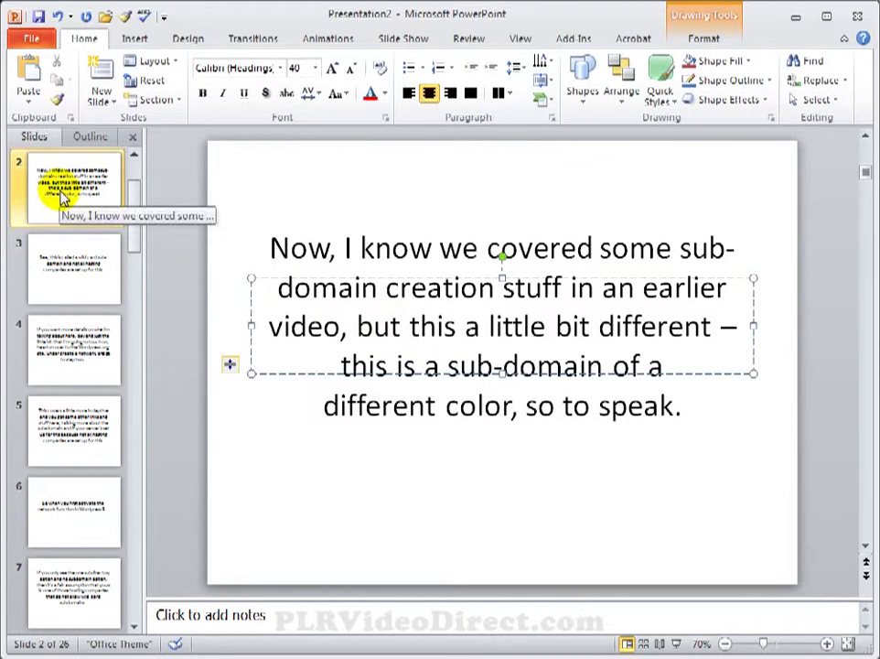
pyautogui.click(468, 485)
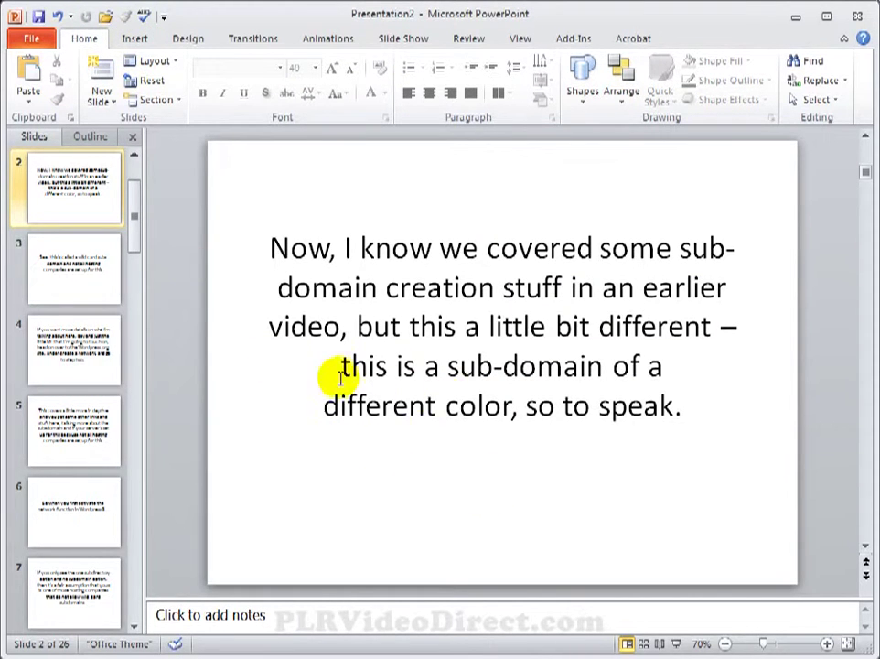
pyautogui.rightClick(307, 438)
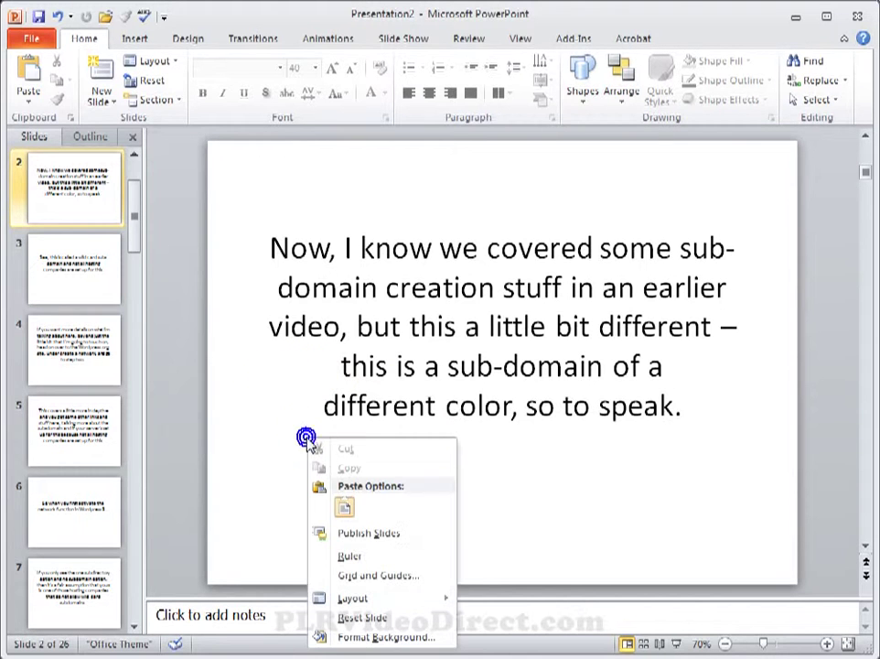
pyautogui.click(530, 448)
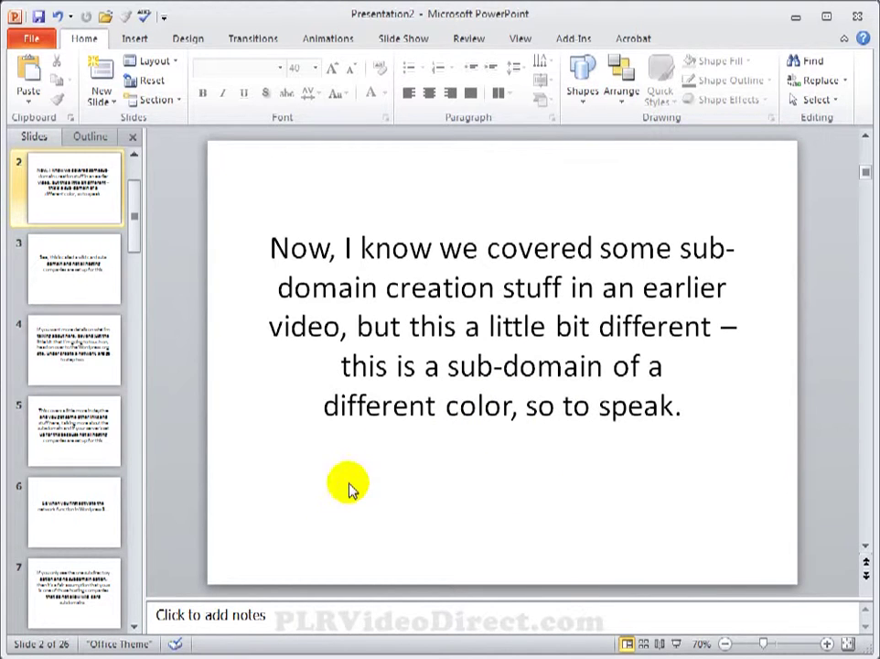
# - Click into slide 2's text to begin editing it
pyautogui.click(386, 367)
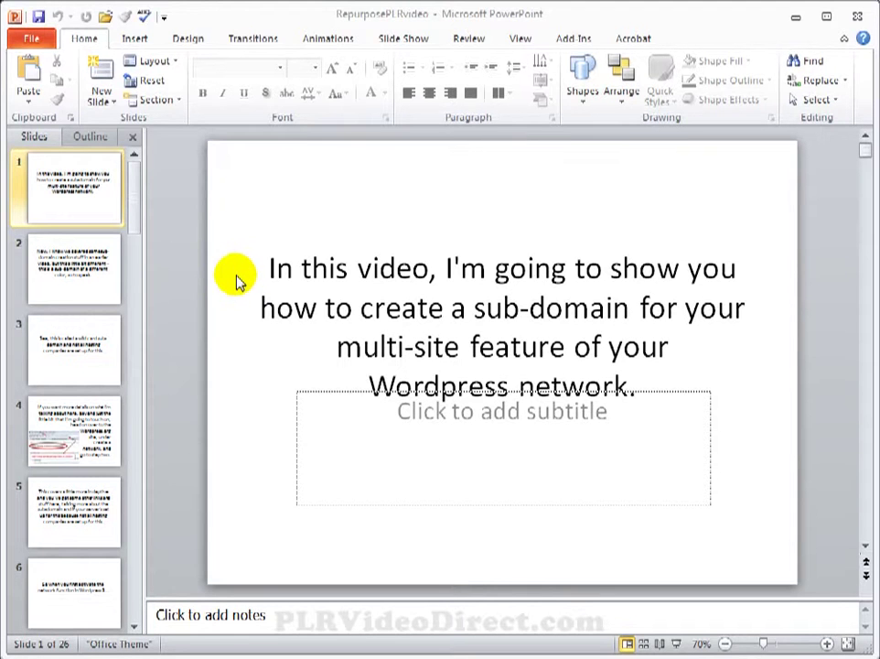
# - Browse slides 4, 13, 14 and 15, ending back on slide 14
pyautogui.click(77, 428)
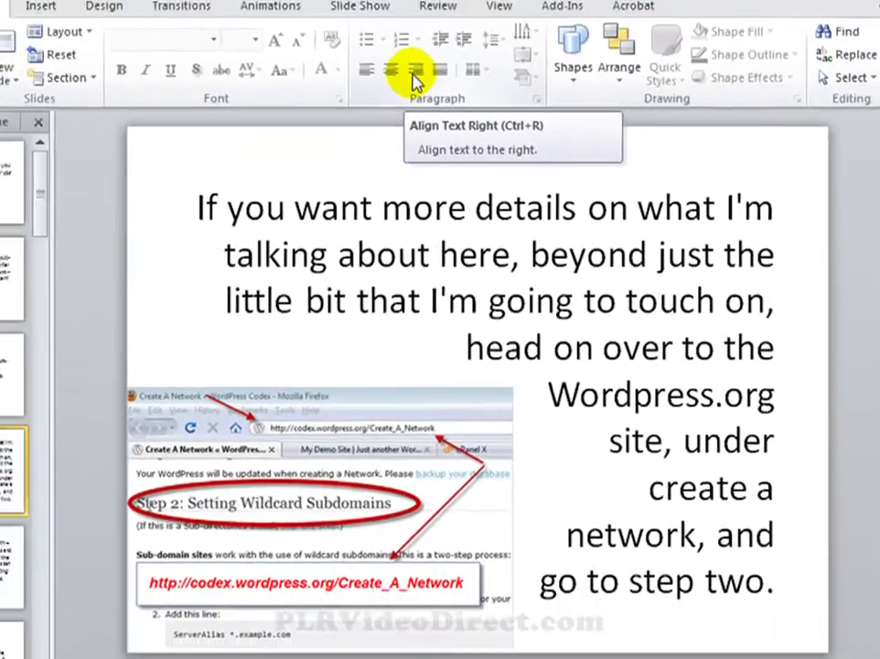
pyautogui.scroll(-11, 43, 370)
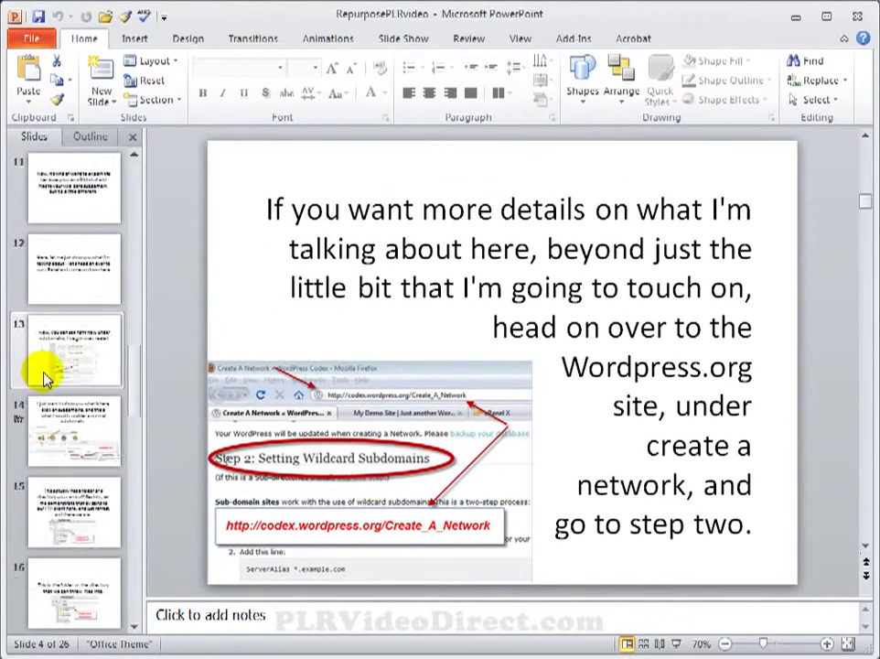
pyautogui.click(71, 300)
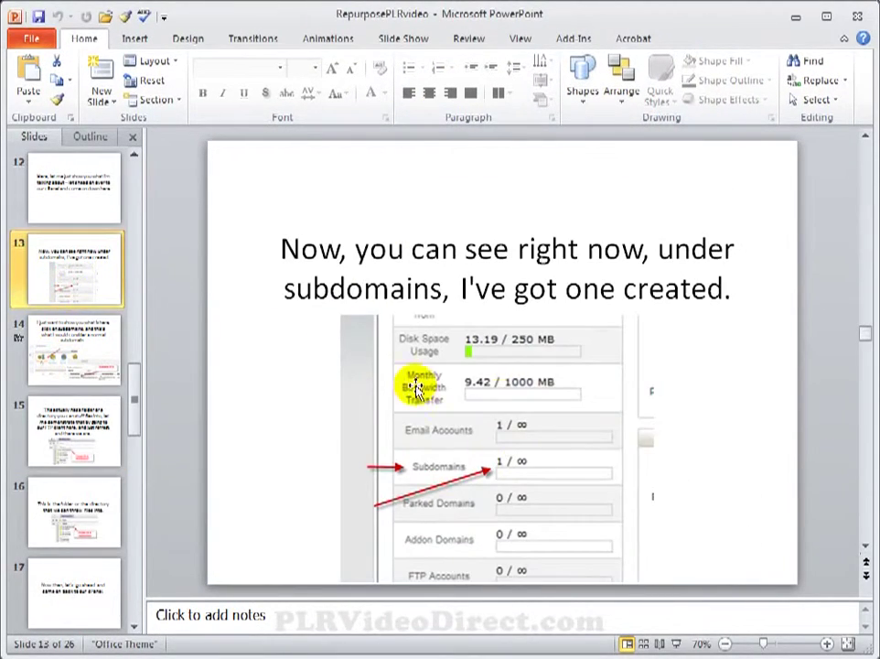
pyautogui.click(66, 348)
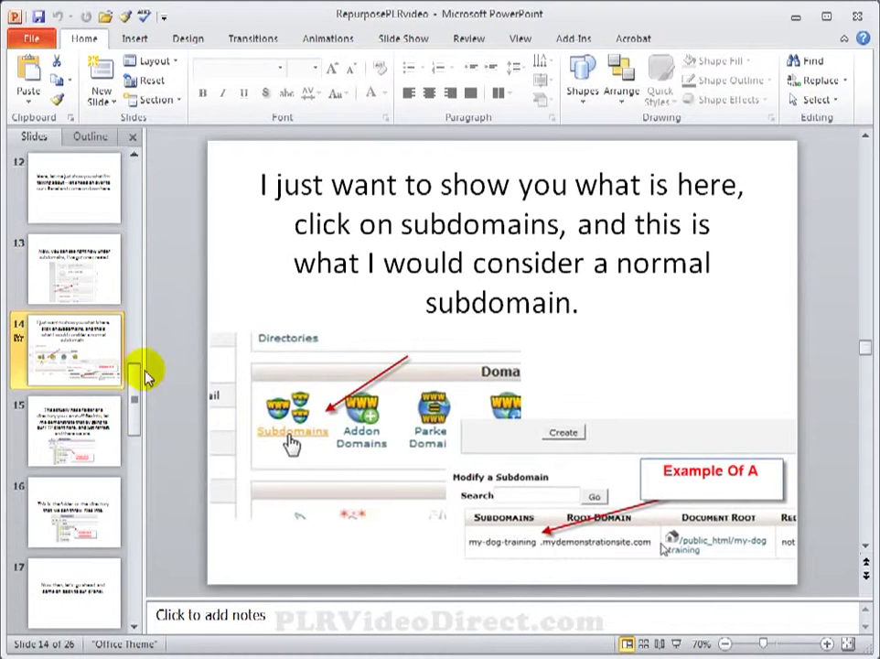
pyautogui.click(83, 435)
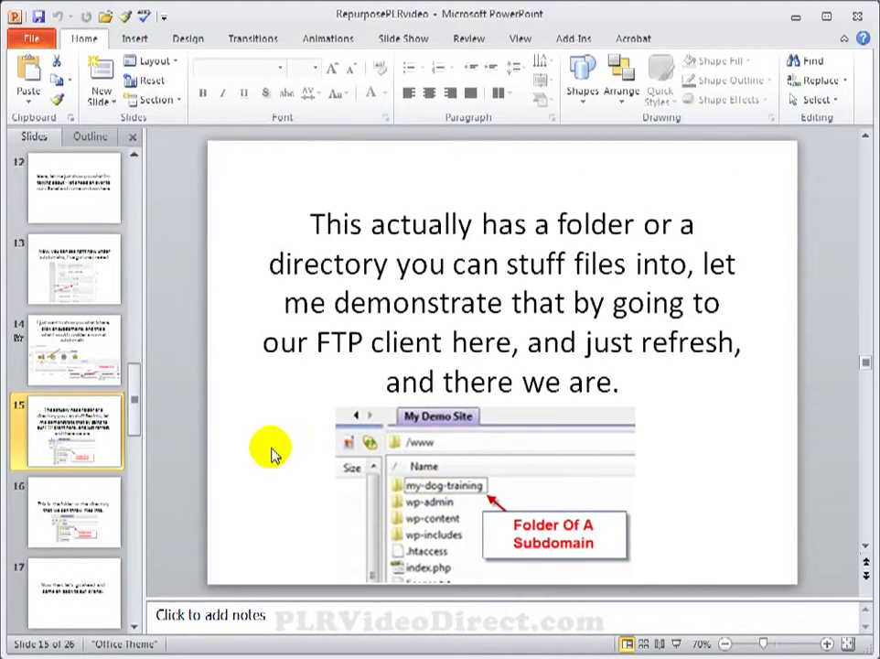
pyautogui.click(62, 355)
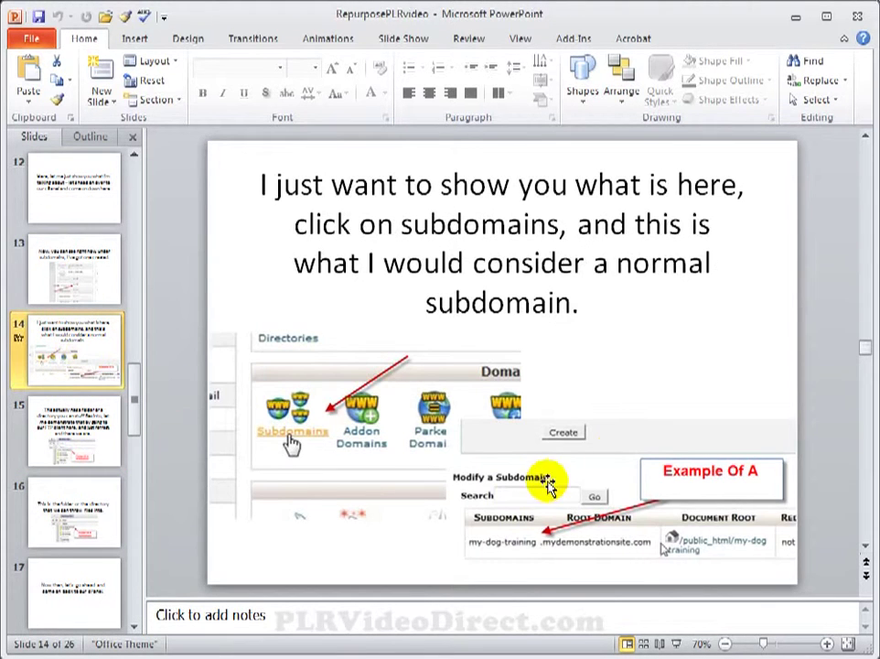
# - Preview the Fly In animation of slide 14's subdomain screenshot picture
pyautogui.click(613, 455)
pyautogui.click(328, 38)
pyautogui.click(27, 82)
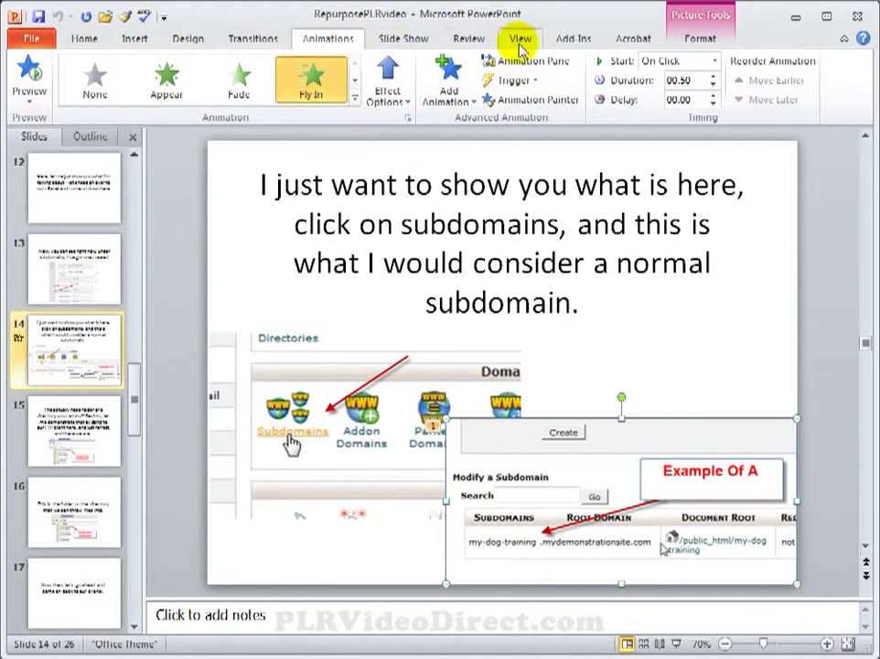
# - Show the Camtasia recording controls on the Add-Ins tab
pyautogui.click(575, 41)
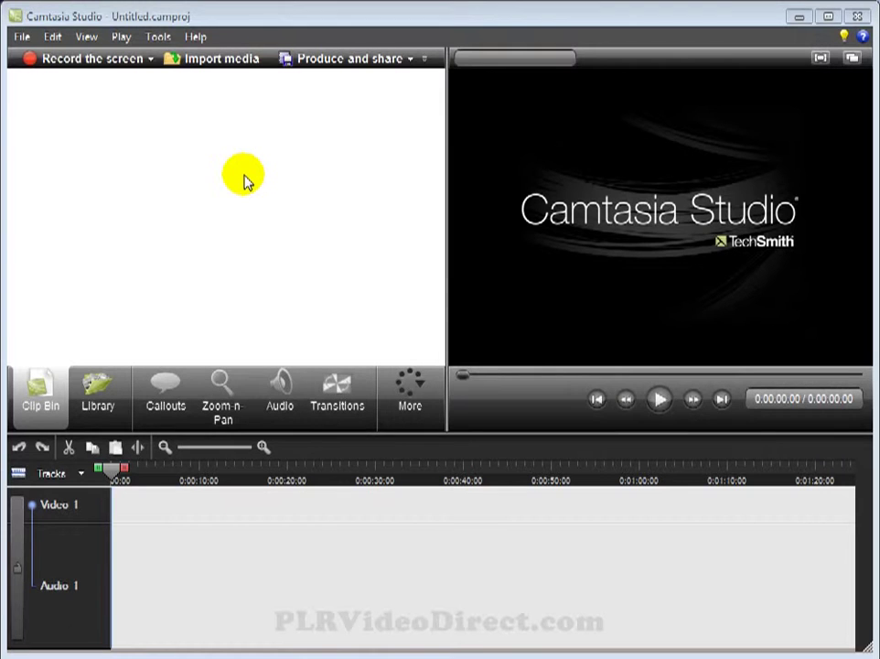
# - Import the RepurposePLRvideo.pptx recording into the clip bin and add it to the timeline
pyautogui.click(222, 64)
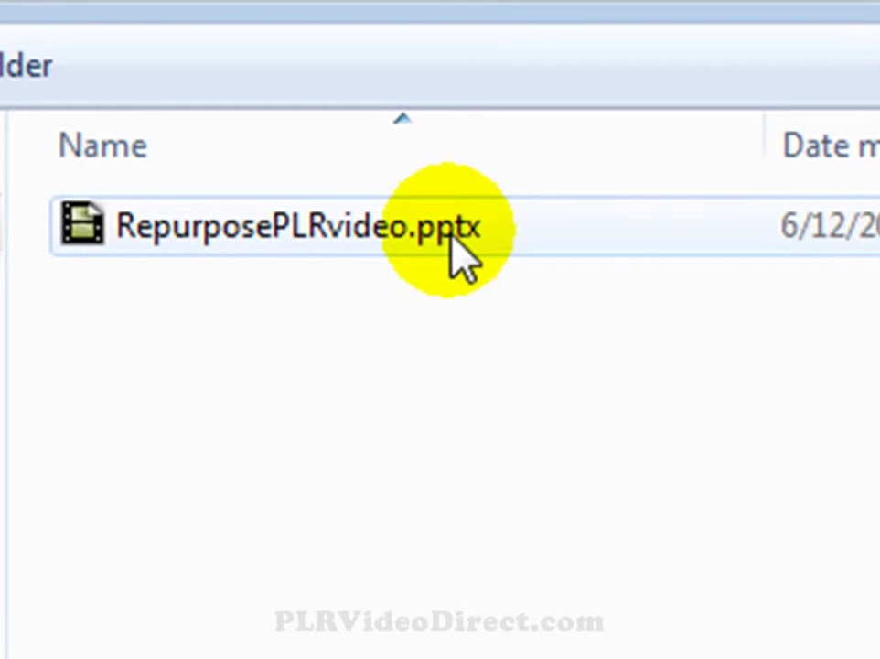
pyautogui.click(151, 240)
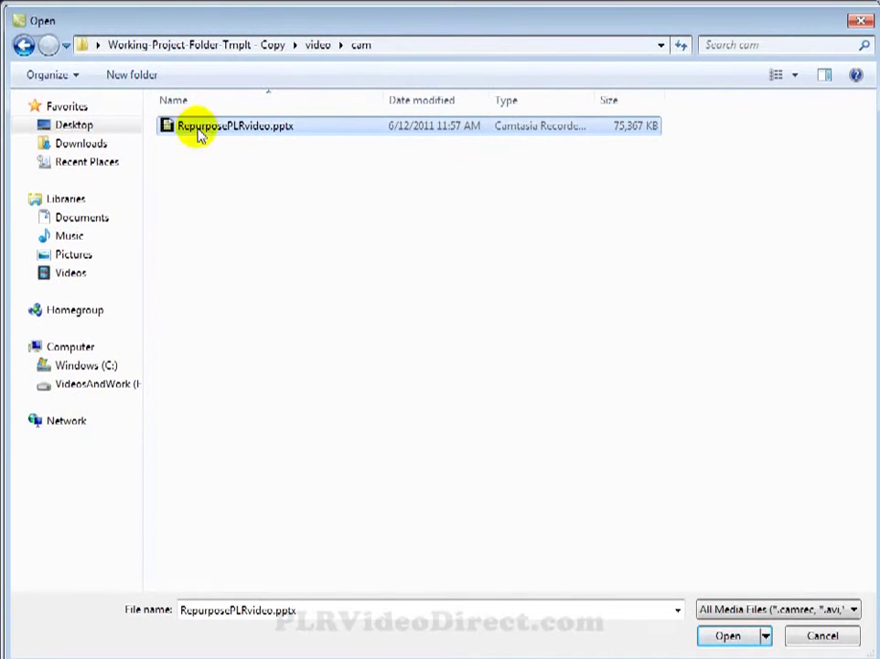
pyautogui.click(730, 638)
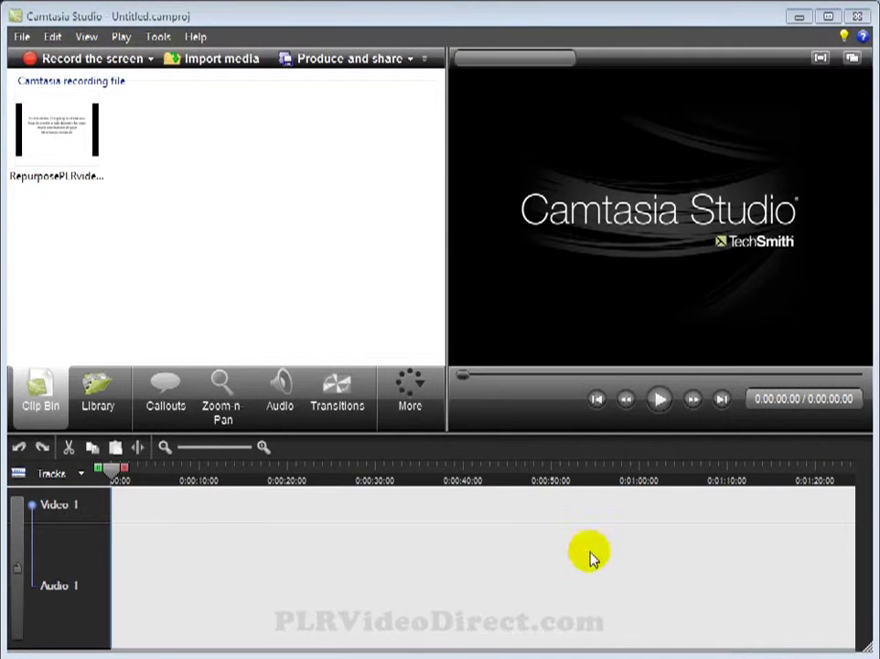
pyautogui.rightClick(54, 123)
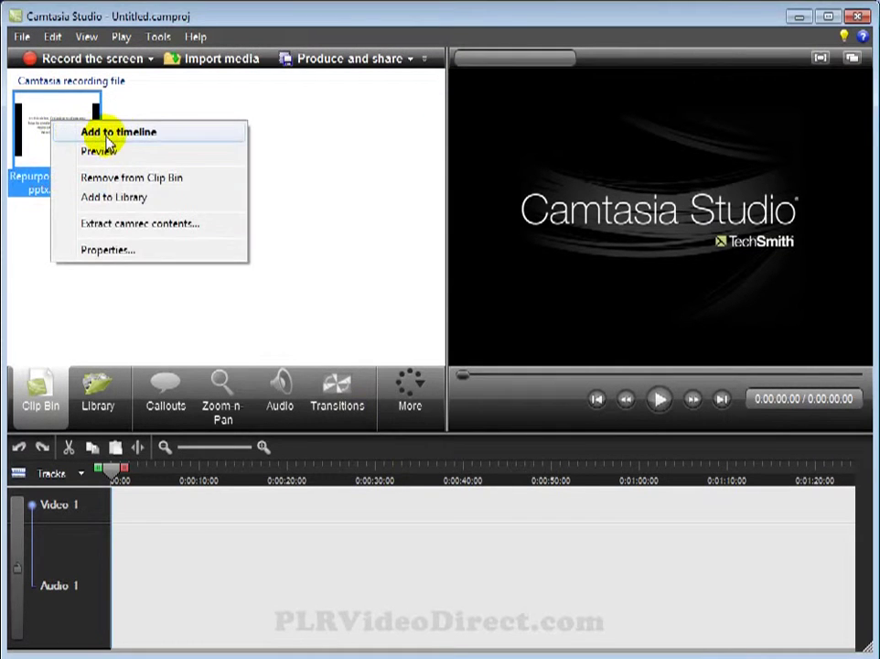
pyautogui.click(107, 140)
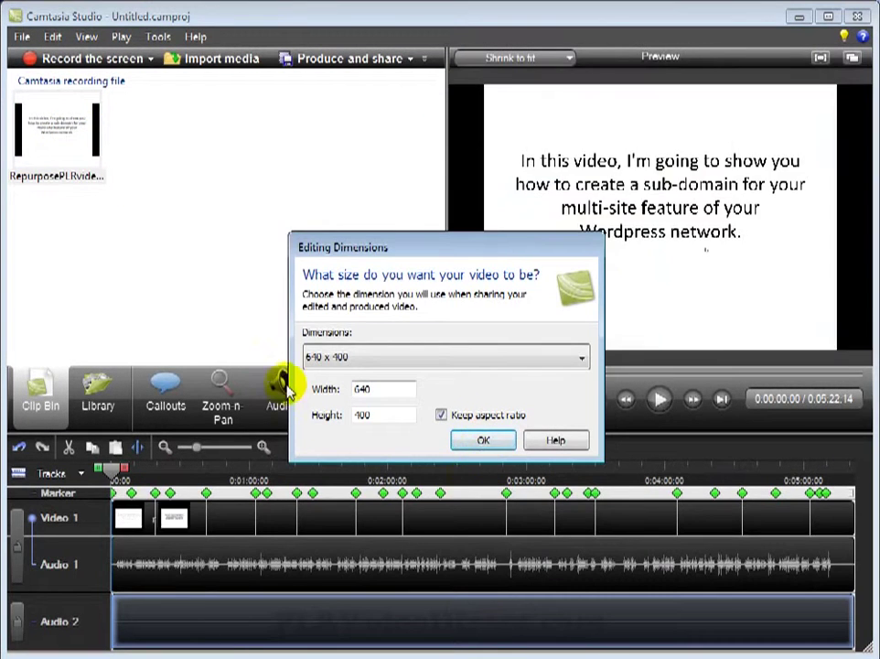
# - Pick the 800 x 600 preset in Editing Dimensions and confirm it
pyautogui.click(356, 359)
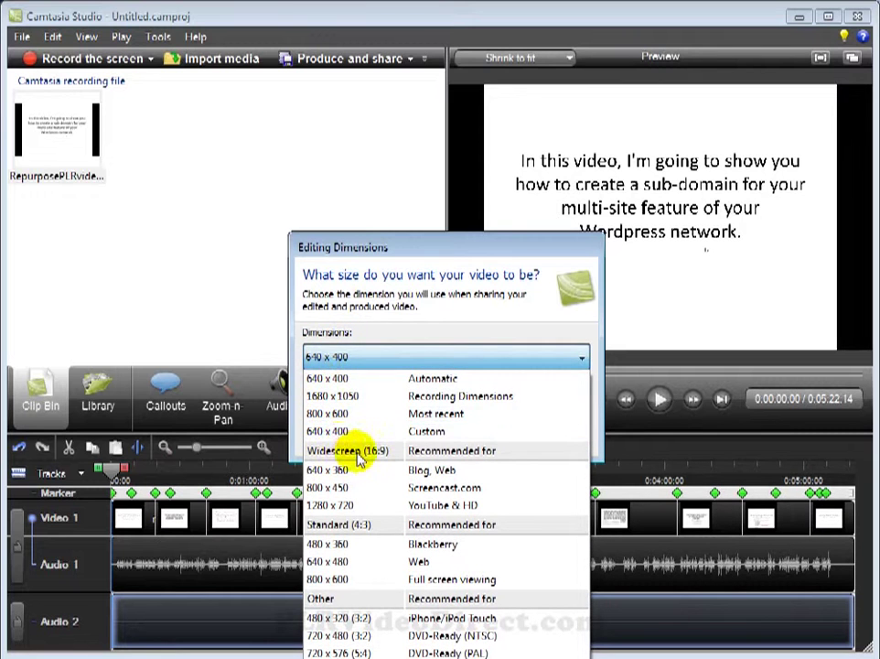
pyautogui.click(321, 416)
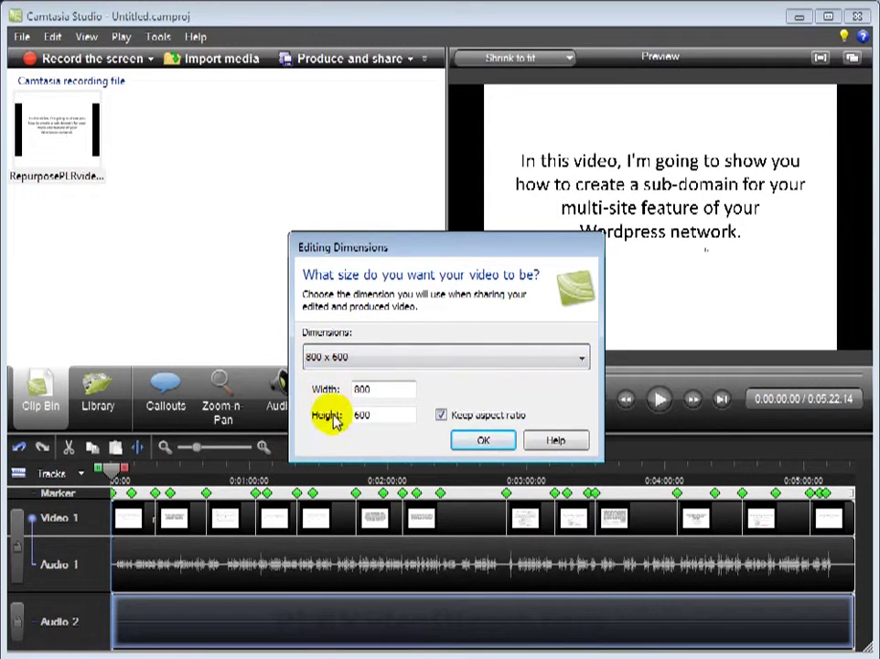
pyautogui.click(484, 440)
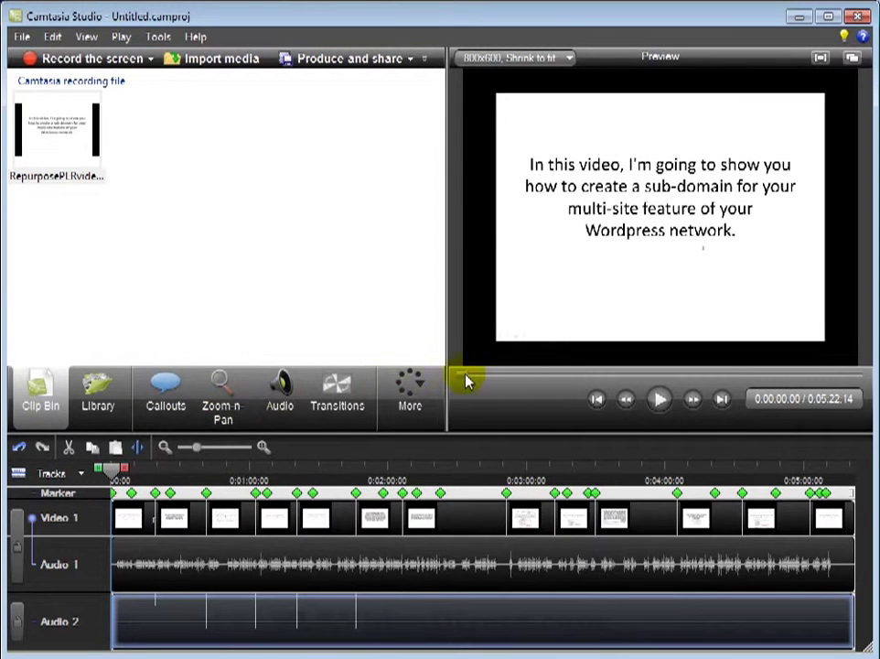
# - Add a Zoom-n-Pan at about 57% scale so the white slide fills the 800x600 preview
pyautogui.click(225, 416)
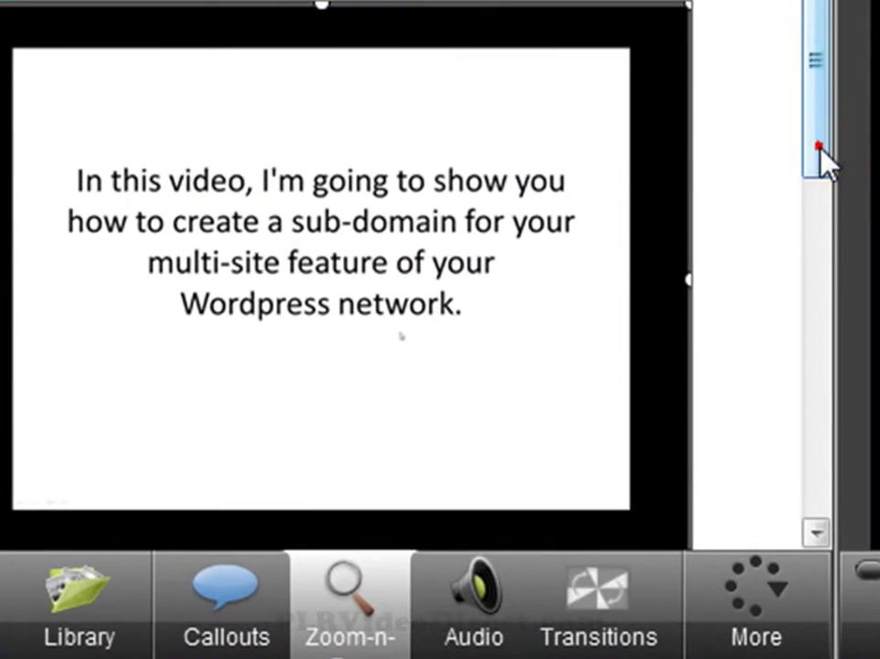
pyautogui.moveTo(495, 180); pyautogui.dragTo(508, 263)
pyautogui.moveTo(846, 311); pyautogui.dragTo(843, 324)
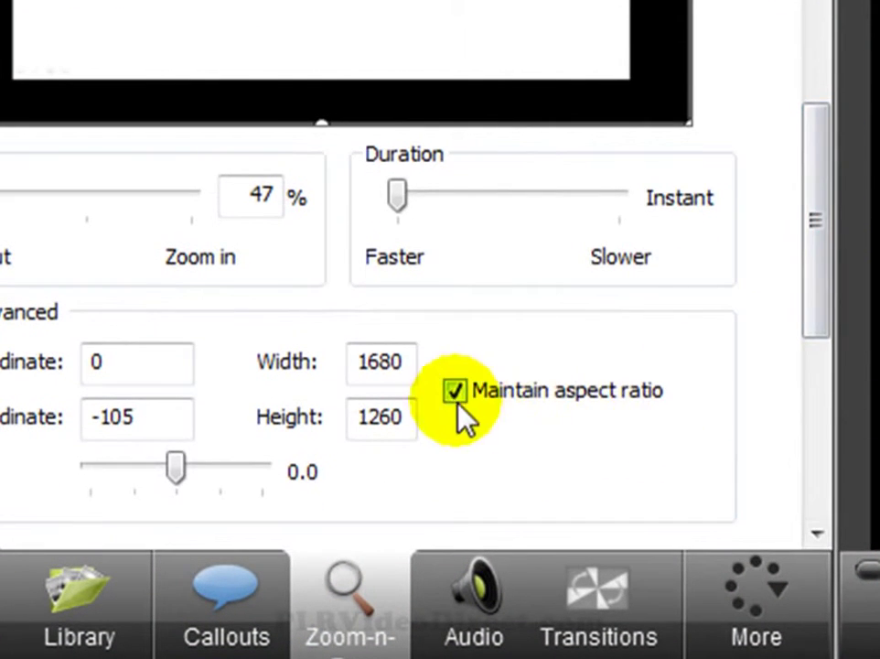
pyautogui.moveTo(821, 305); pyautogui.dragTo(828, 221)
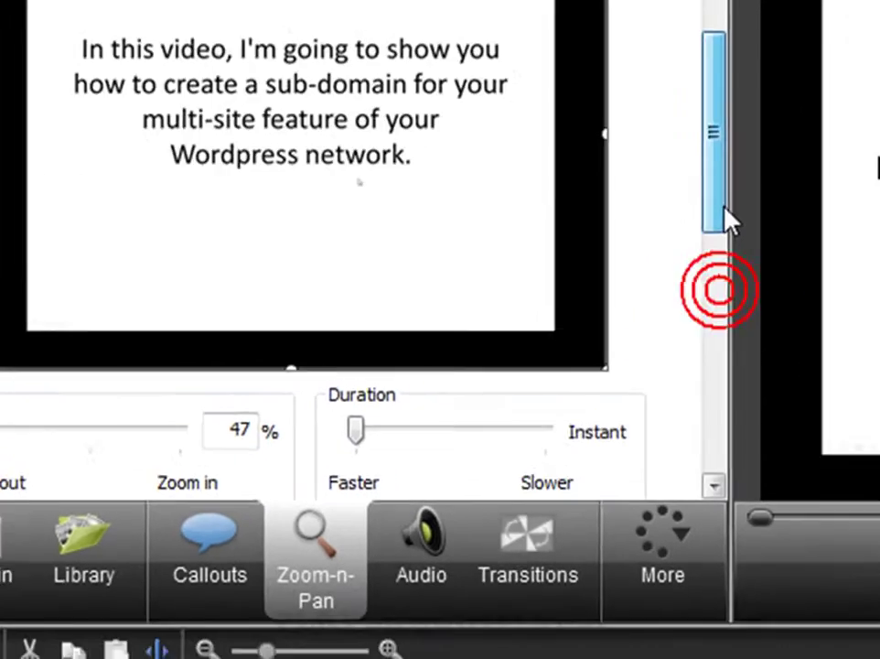
pyautogui.moveTo(41, 327); pyautogui.dragTo(103, 275)
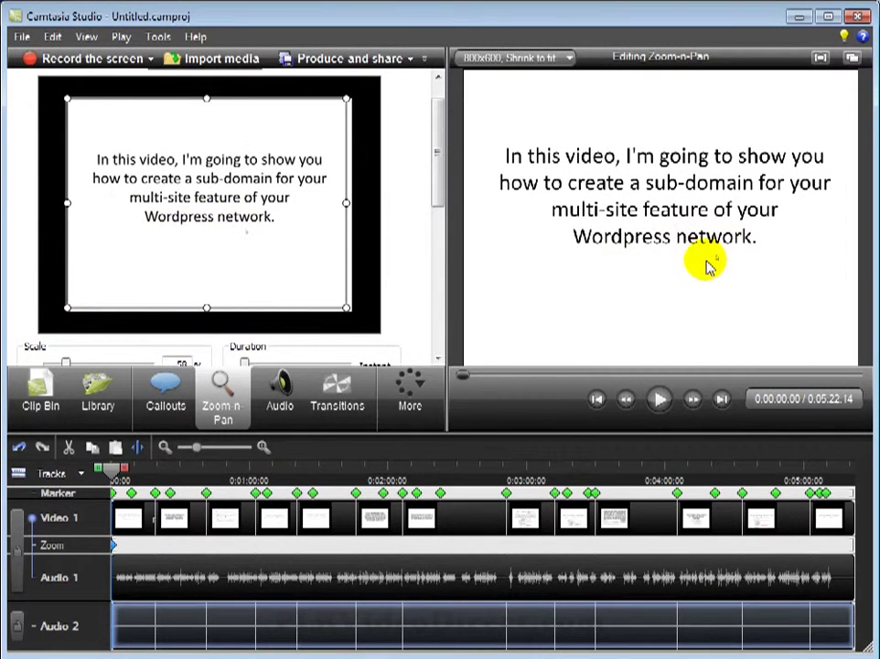
pyautogui.moveTo(206, 307); pyautogui.dragTo(208, 303)
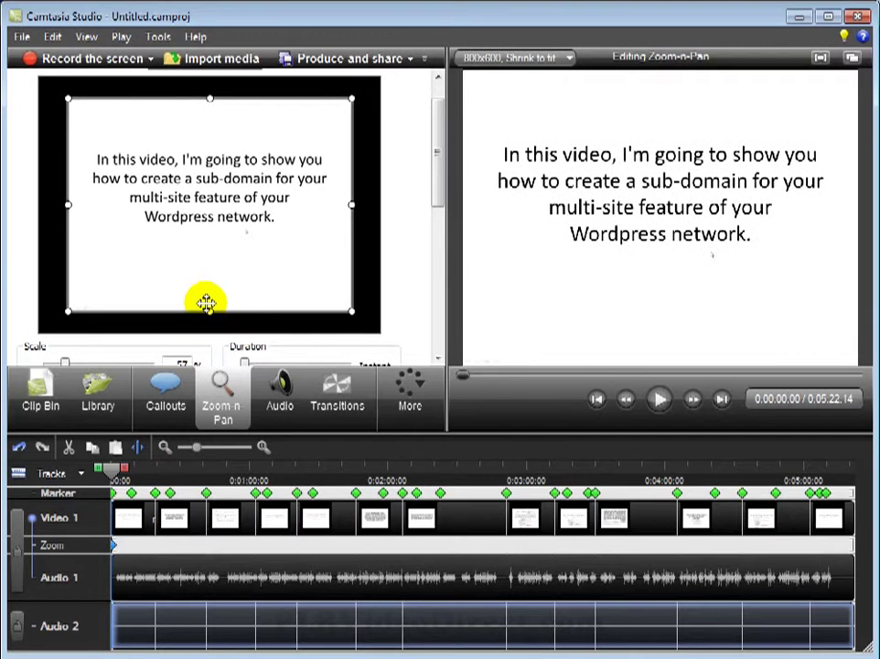
# - Remove the Audio 2 system-audio clip from the timeline, leaving only the main audio track
pyautogui.rightClick(176, 633)
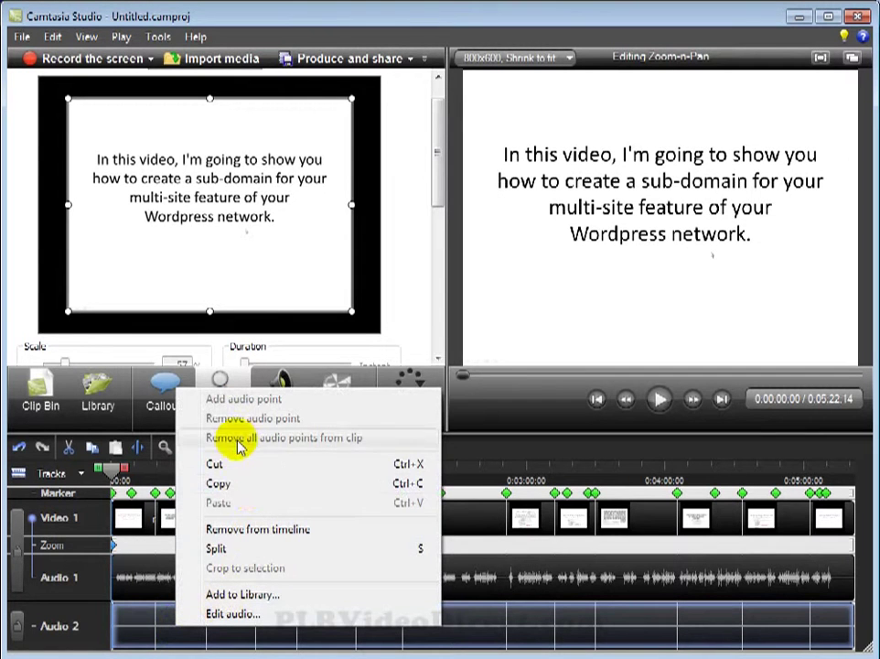
pyautogui.click(218, 528)
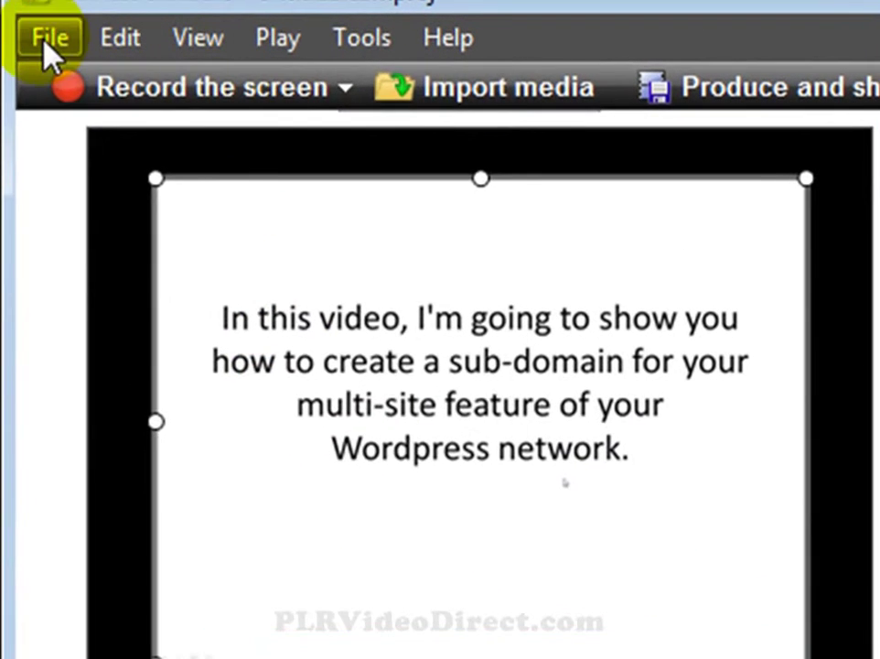
pyautogui.click(44, 38)
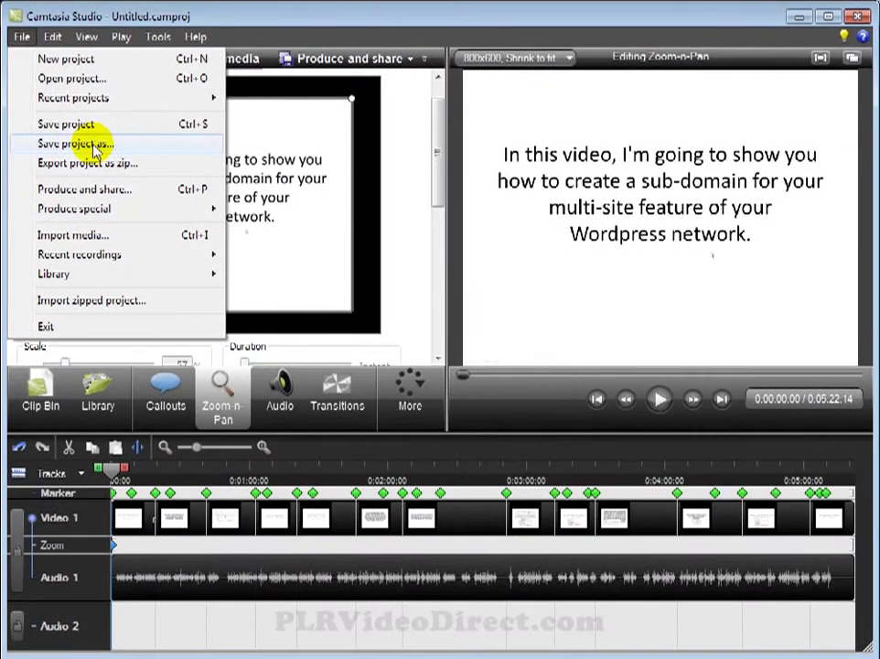
pyautogui.press('Escape')
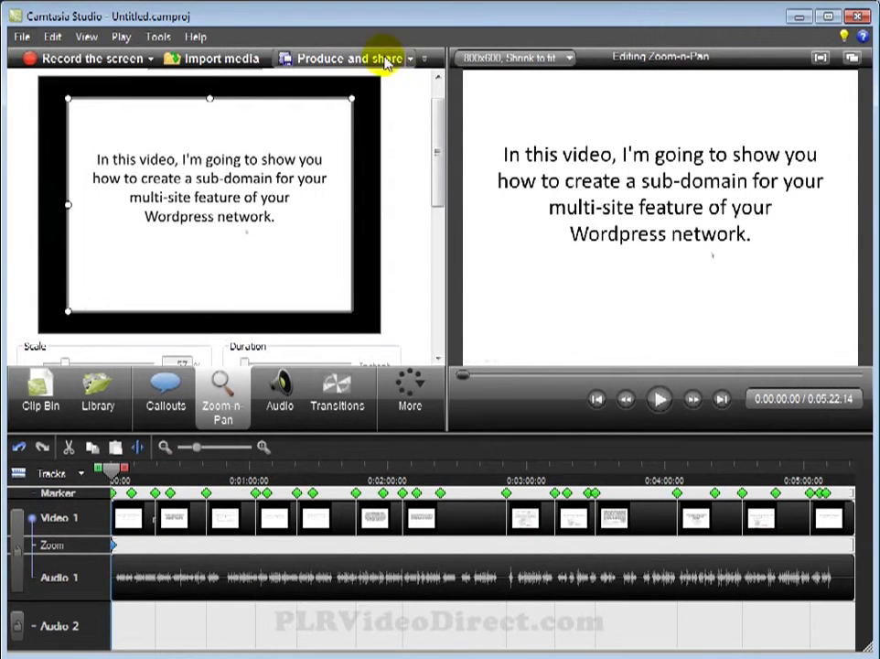
pyautogui.click(403, 62)
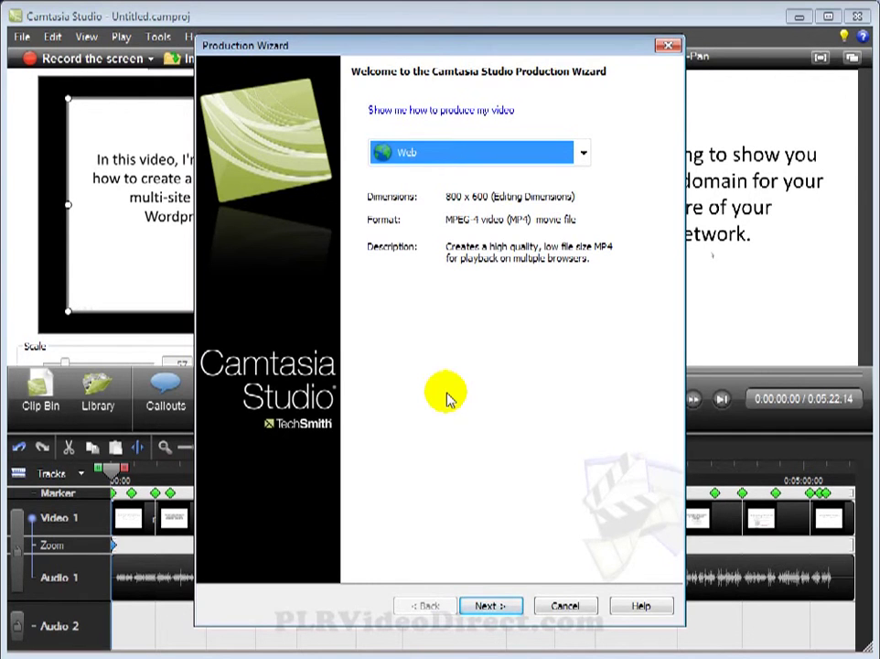
pyautogui.click(556, 606)
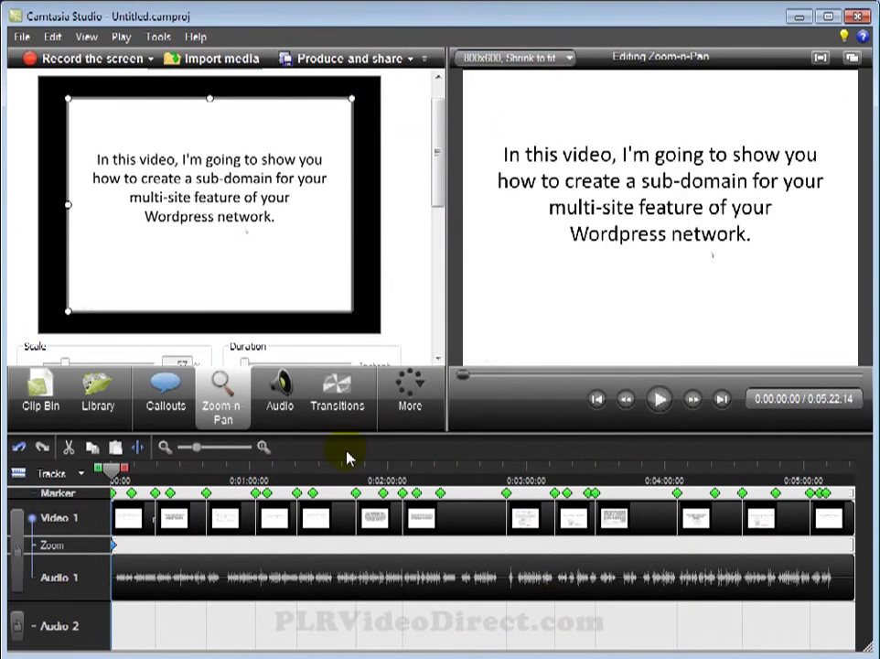